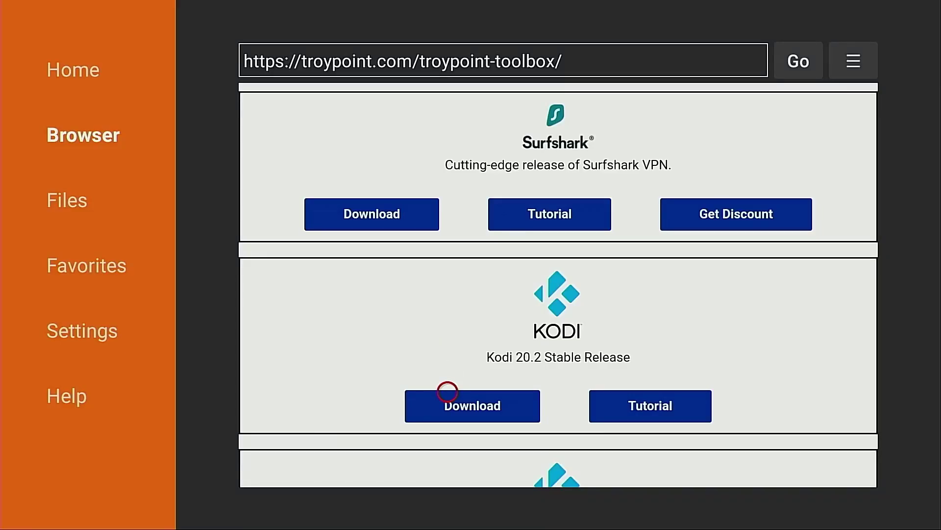
Download the Kodi 20.2 Stable Release from the TROYPOINT Toolbox page and choose to install the update.
{"action": "left_click", "coordinate": [448, 392]}
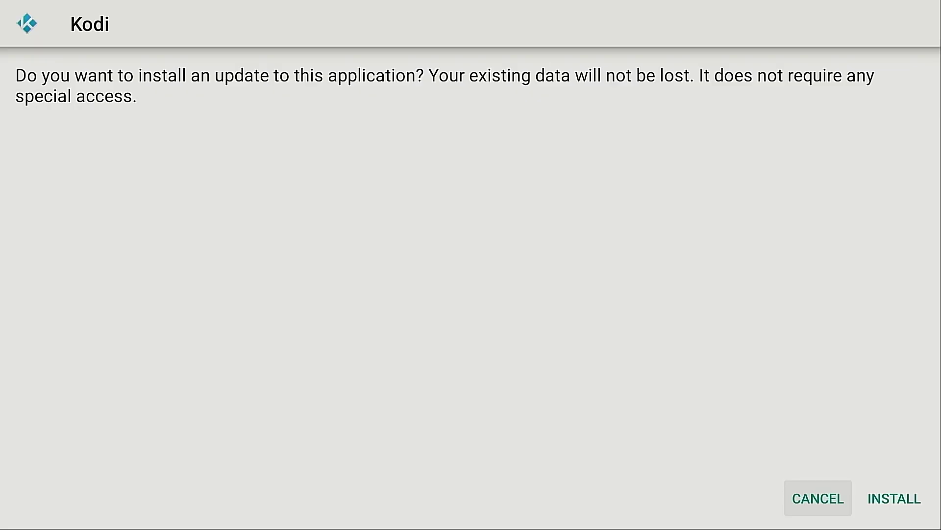
{"action": "key", "text": "Right"}
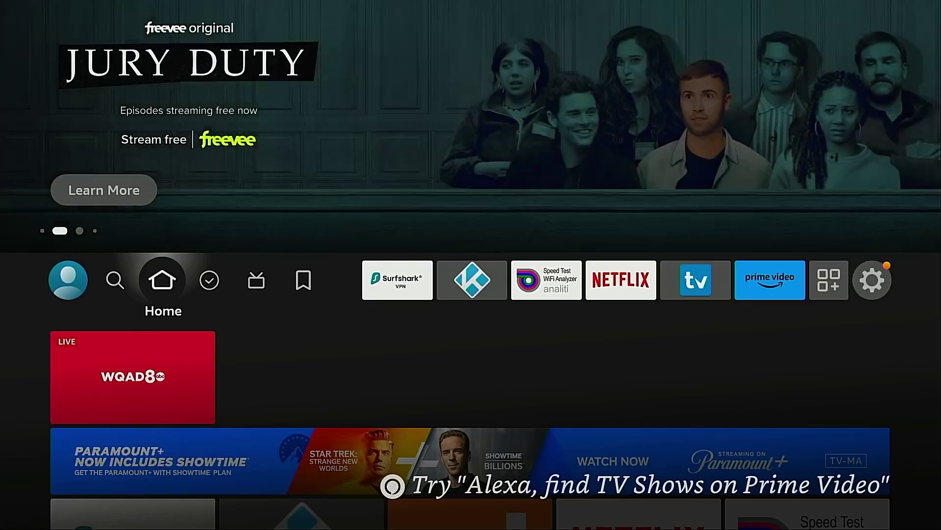
Launch Kodi from the Fire TV home screen's app row.
{"action": "key", "text": "Right"}
{"action": "key", "text": "Right"}
{"action": "key", "text": "Right"}
{"action": "key", "text": "Right"}
{"action": "key", "text": "Right"}
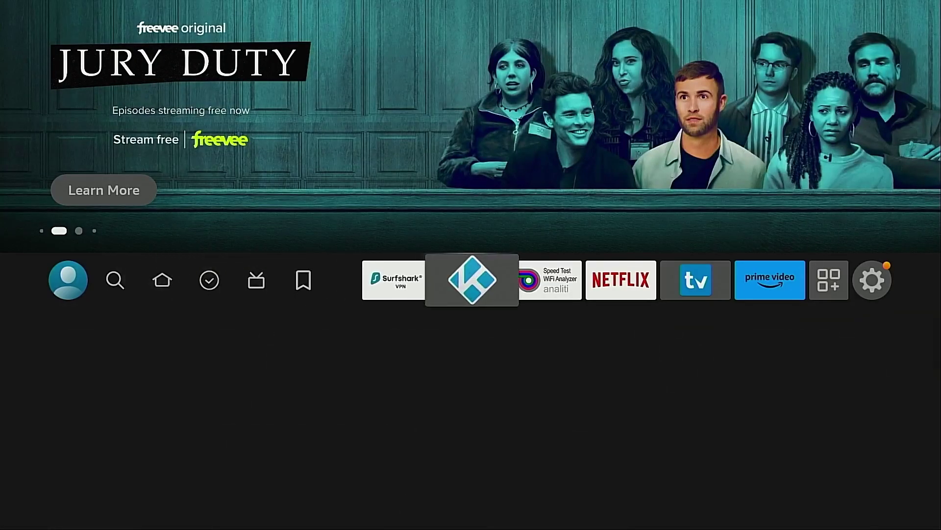
{"action": "key", "text": "Return"}
Check the installed Kodi build number in Kodi's System information summary, and return to the System page.
{"action": "key", "text": "Right"}
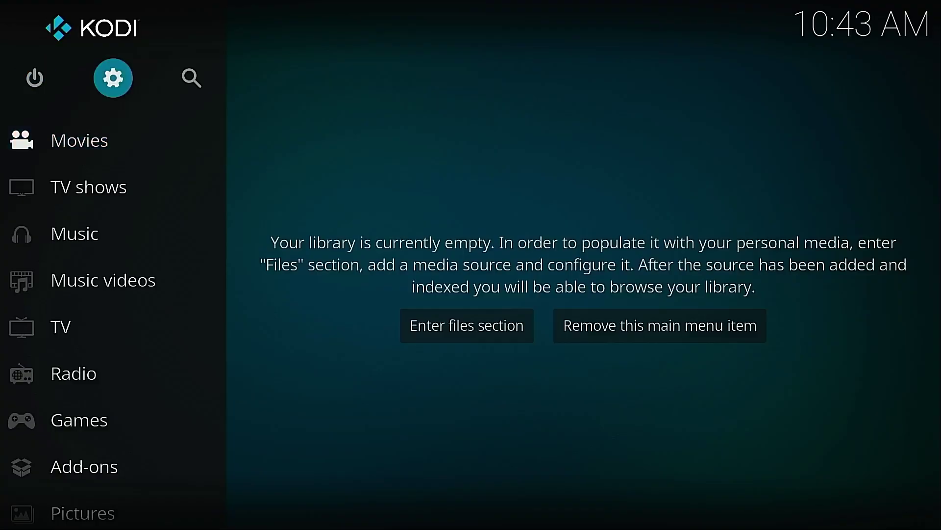
{"action": "key", "text": "Return"}
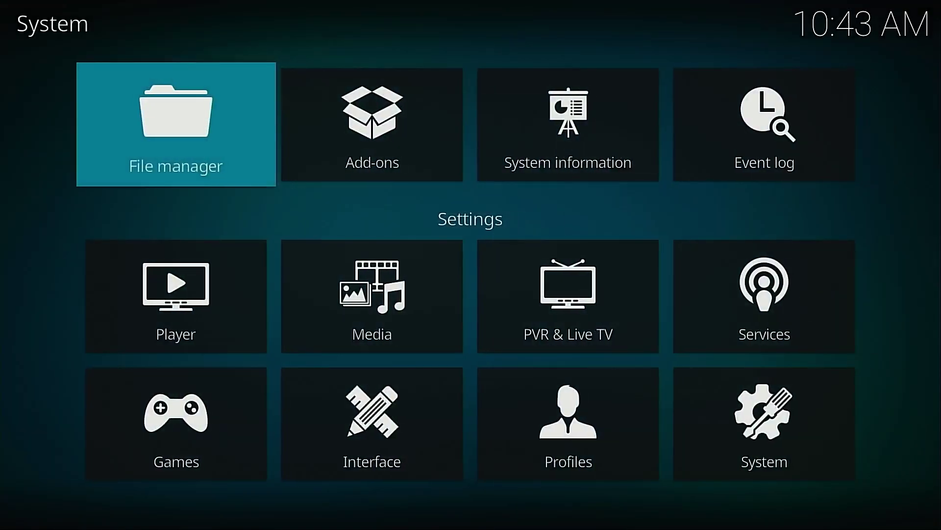
{"action": "key", "text": "Right"}
{"action": "key", "text": "Right"}
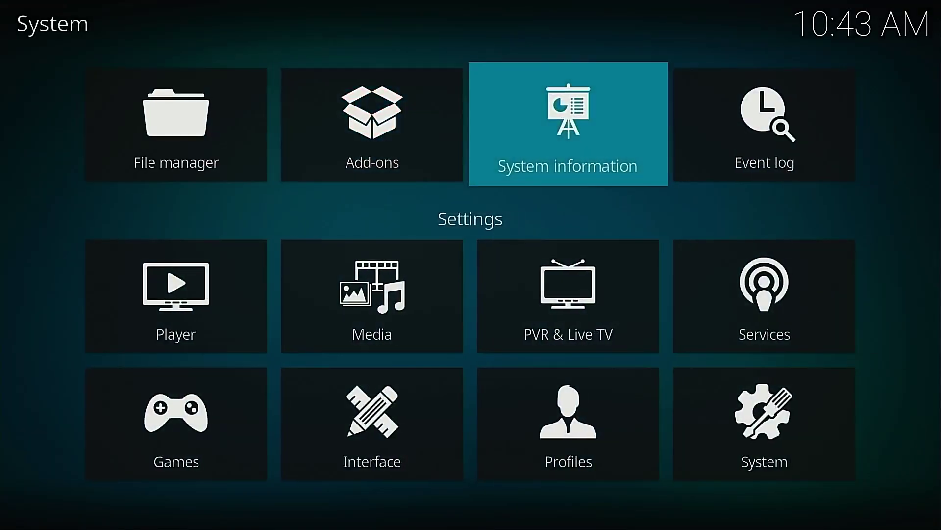
{"action": "key", "text": "Return"}
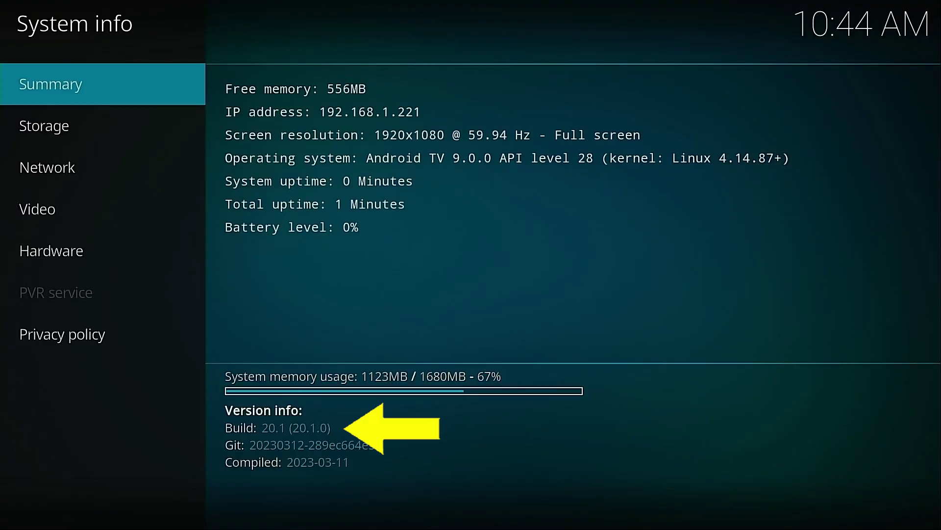
{"action": "key", "text": "Escape"}
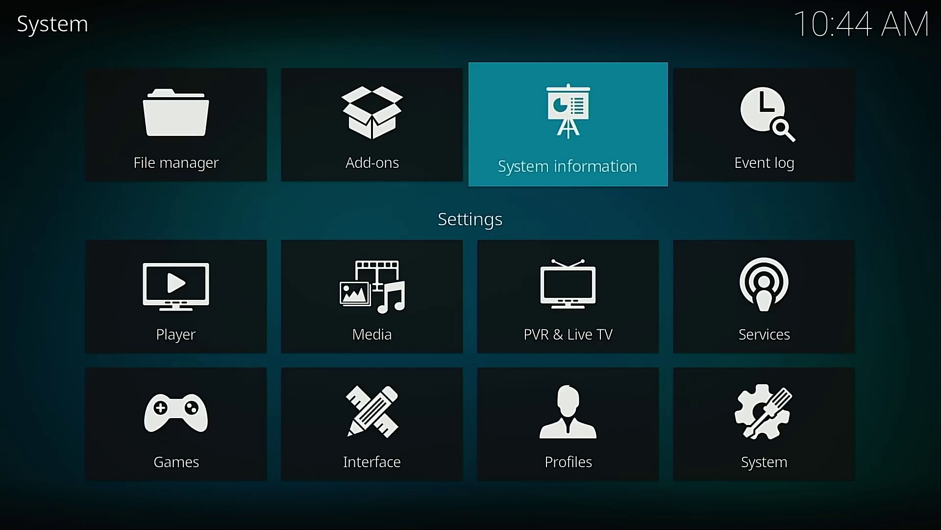
Check the active skin in Kodi's Interface settings and dismiss the skin selection without choosing another.
{"action": "key", "text": "Down"}
{"action": "key", "text": "Down"}
{"action": "key", "text": "Left"}
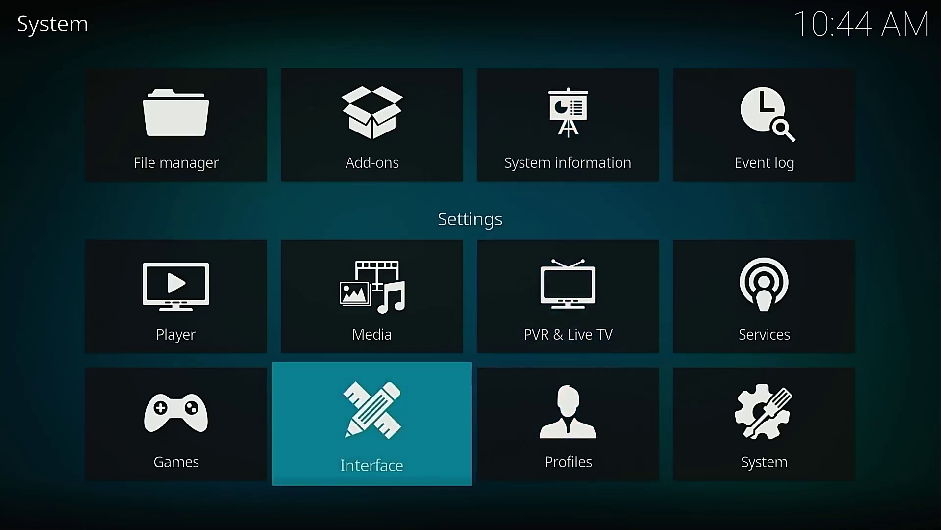
{"action": "key", "text": "Return"}
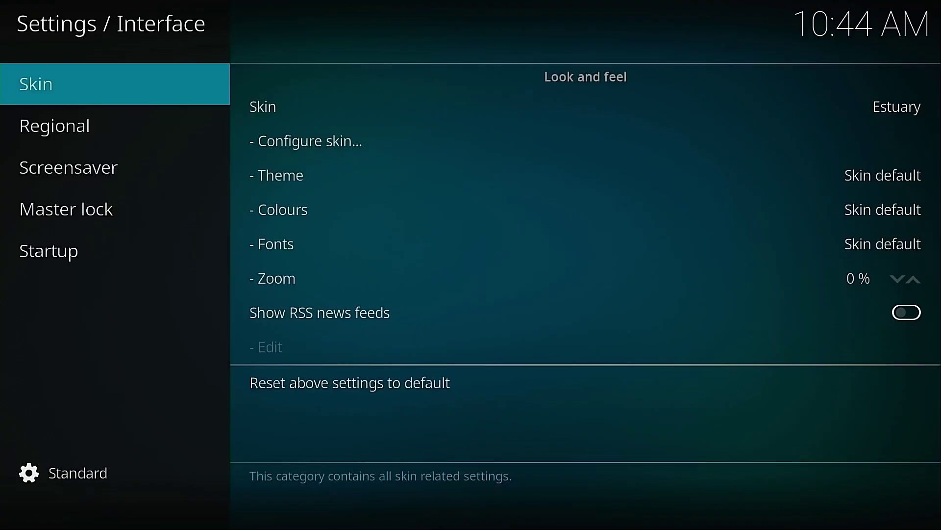
{"action": "left_click", "coordinate": [585, 106]}
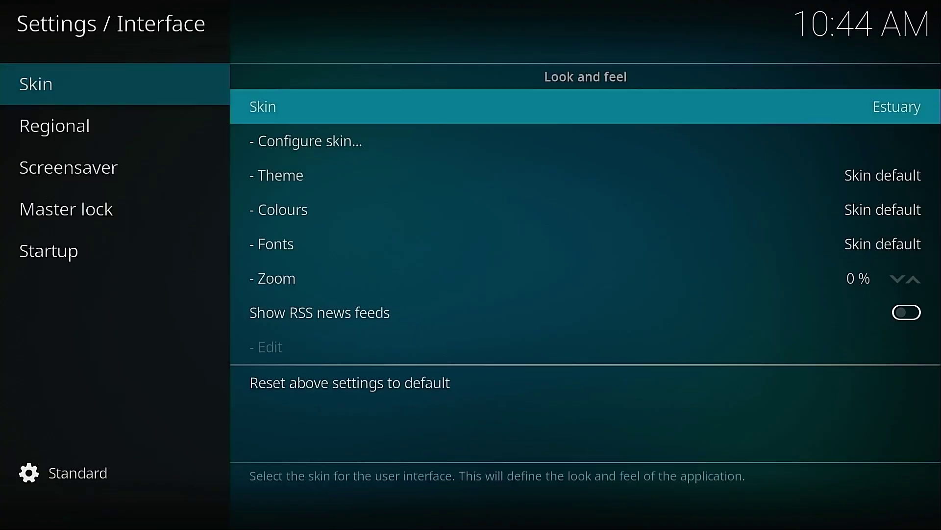
{"action": "key", "text": "Return"}
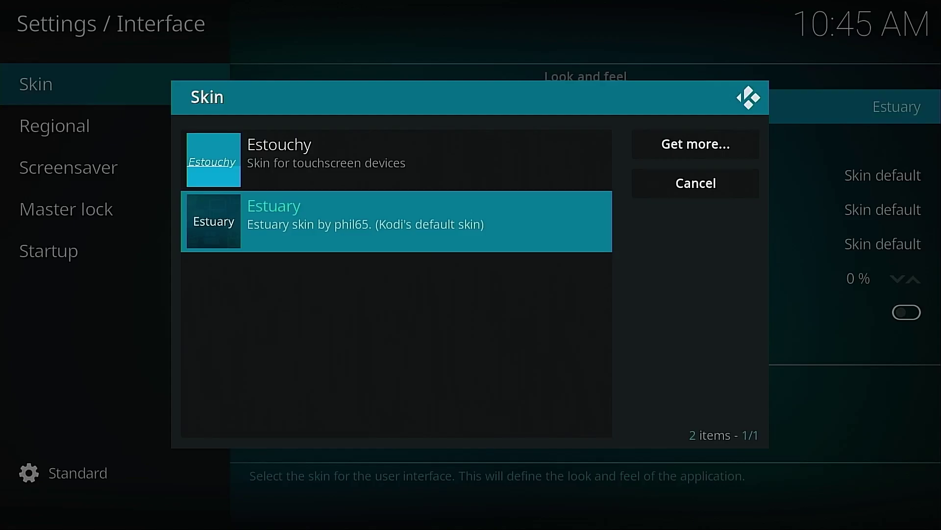
{"action": "key", "text": "Right"}
{"action": "key", "text": "Down"}
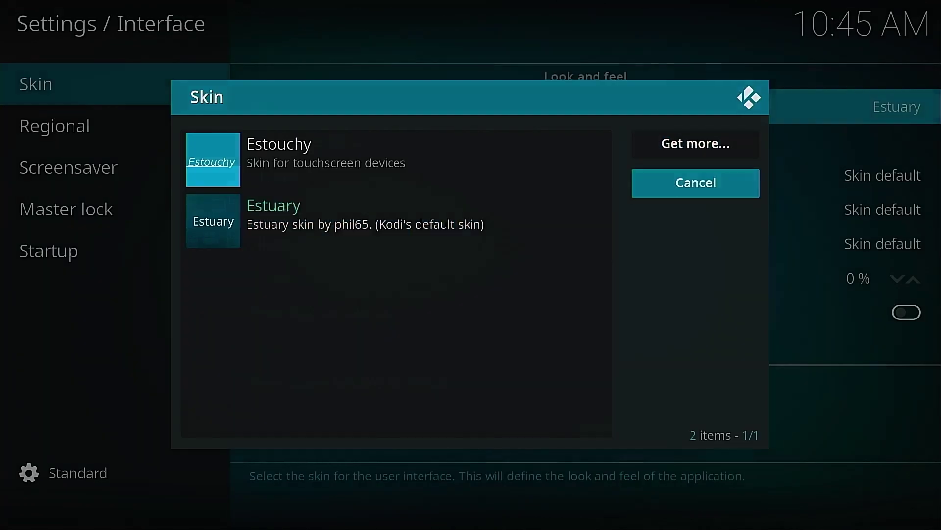
{"action": "key", "text": "Return"}
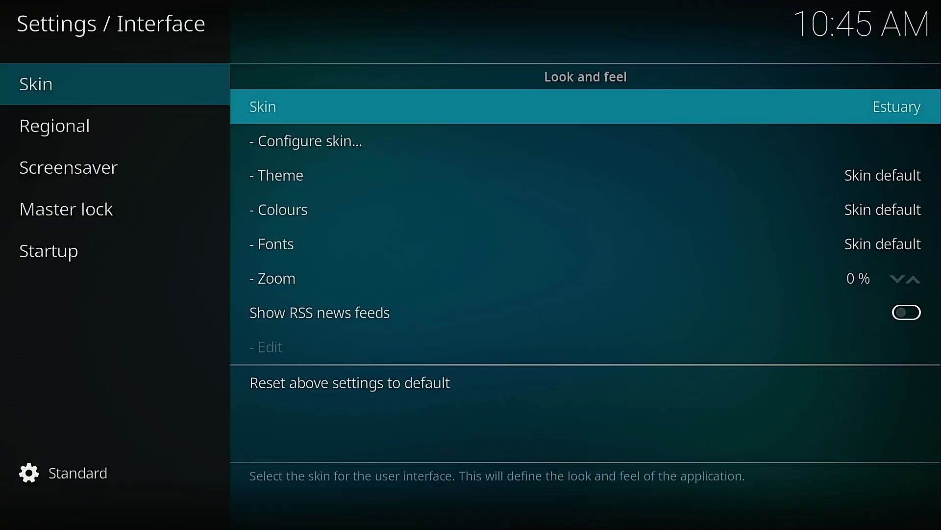
Leave the settings and exit Kodi back to the Fire TV home screen.
{"action": "key", "text": "Escape"}
{"action": "key", "text": "Escape"}
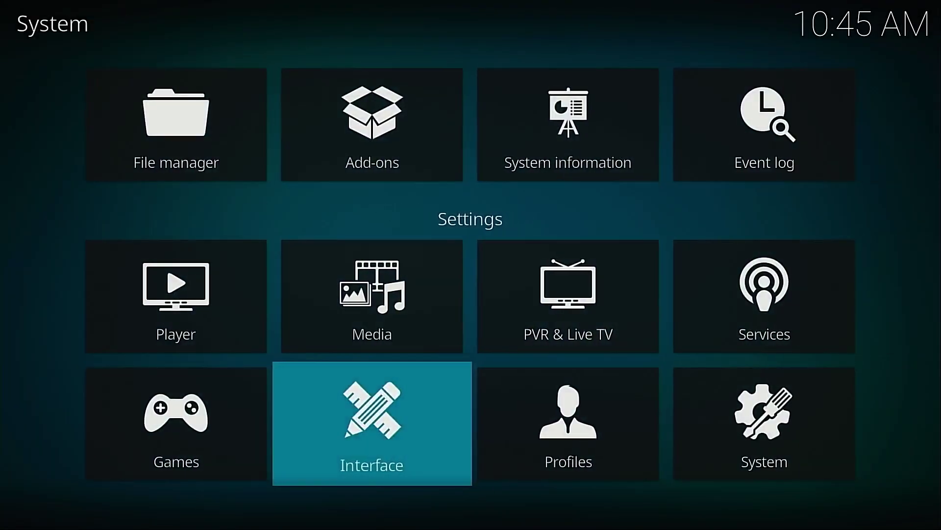
{"action": "key", "text": "Left"}
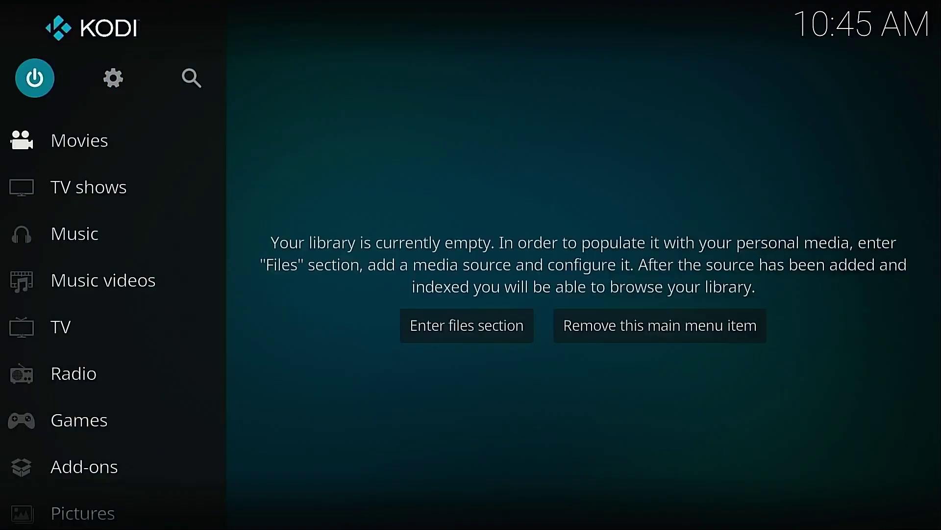
{"action": "key", "text": "Return"}
{"action": "key", "text": "Return"}
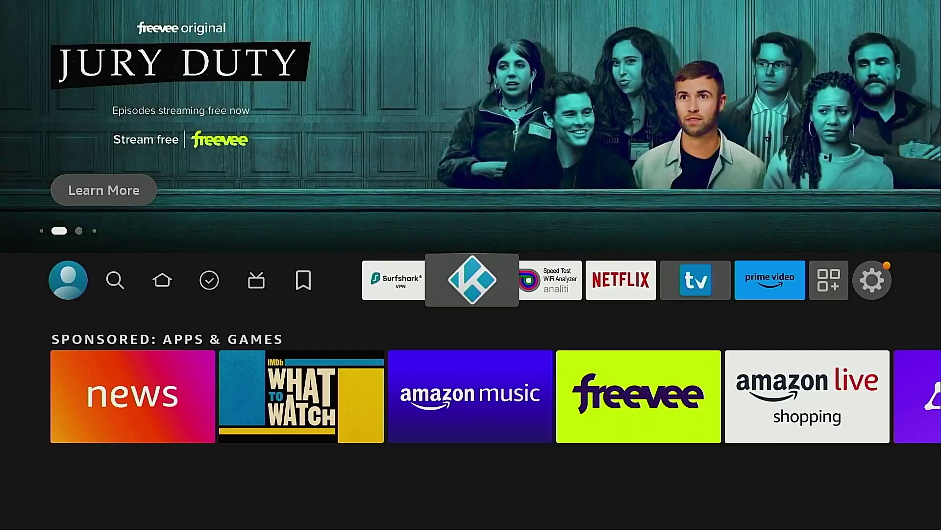
Go to the Fire TV search page and open its text search.
{"action": "key", "text": "Left"}
{"action": "key", "text": "Left"}
{"action": "key", "text": "Left"}
{"action": "key", "text": "Left"}
{"action": "key", "text": "Left"}
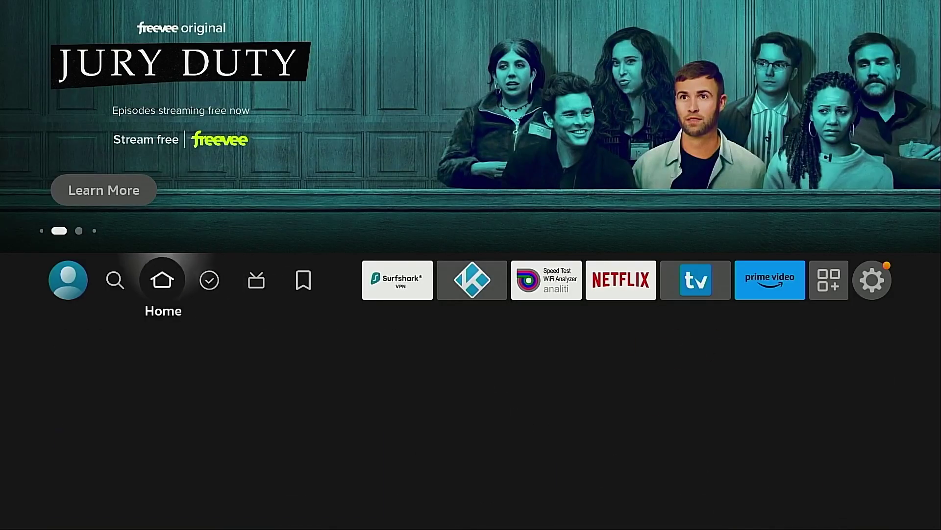
{"action": "key", "text": "Left"}
{"action": "key", "text": "Down"}
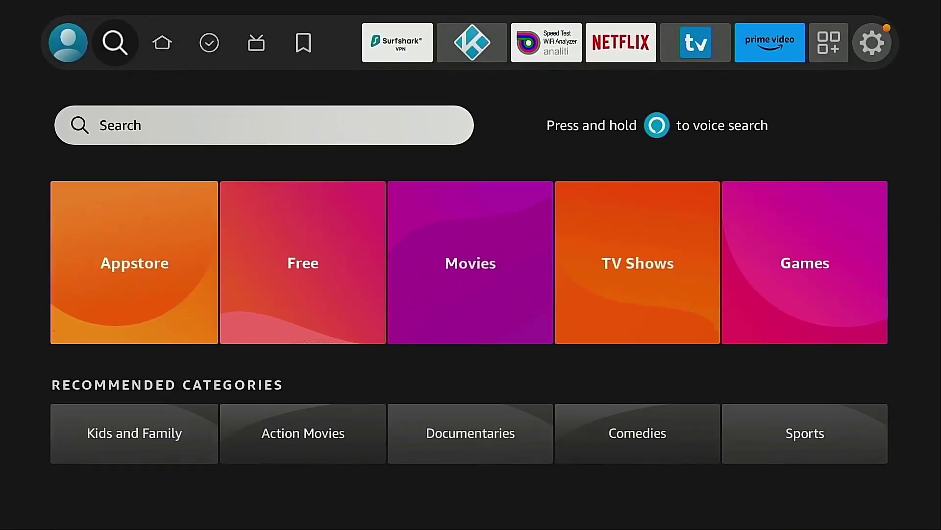
{"action": "key", "text": "Return"}
Enter "Do" as the search text.
{"action": "key", "text": "Right"}
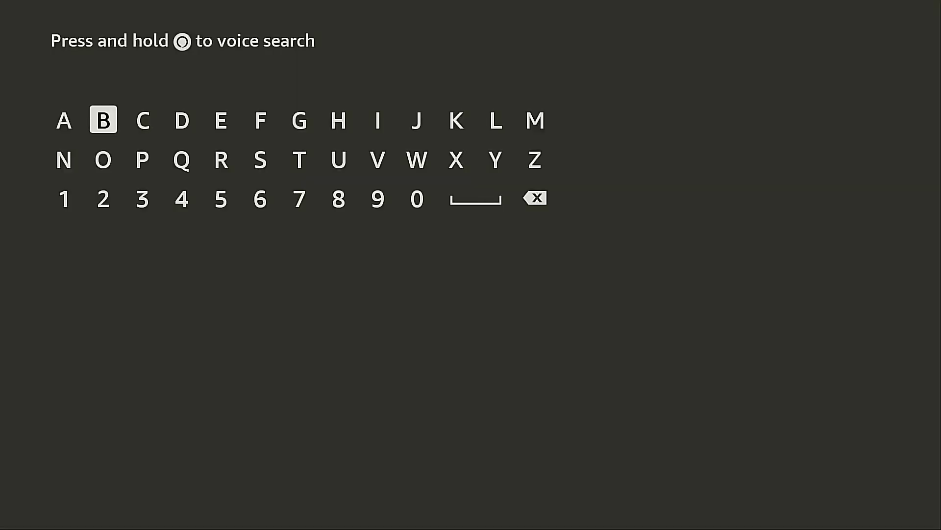
{"action": "key", "text": "Right"}
{"action": "key", "text": "Right"}
{"action": "key", "text": "Return"}
{"action": "key", "text": "Down"}
{"action": "key", "text": "Left"}
{"action": "key", "text": "Left"}
{"action": "key", "text": "Return"}
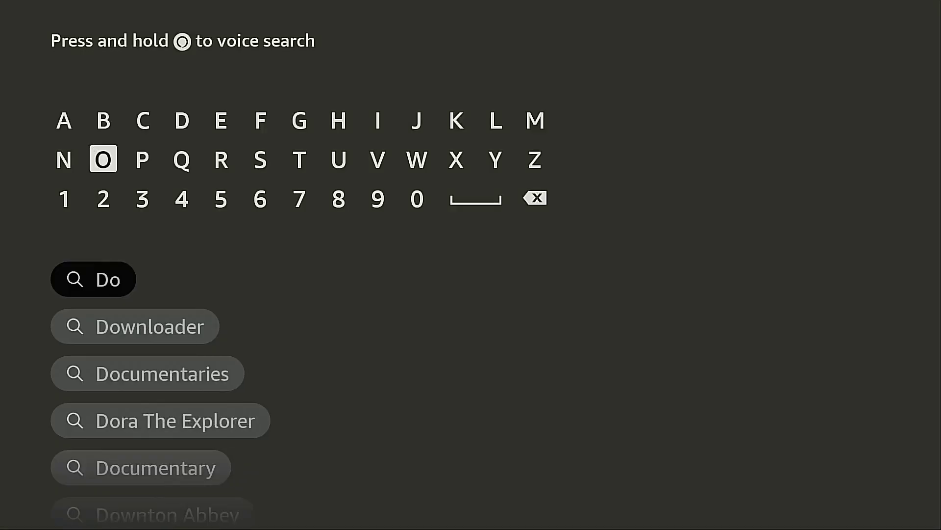
Pick the Downloader search suggestion and download the Downloader app to the device.
{"action": "key", "text": "Right"}
{"action": "key", "text": "Right"}
{"action": "key", "text": "Down"}
{"action": "key", "text": "Down"}
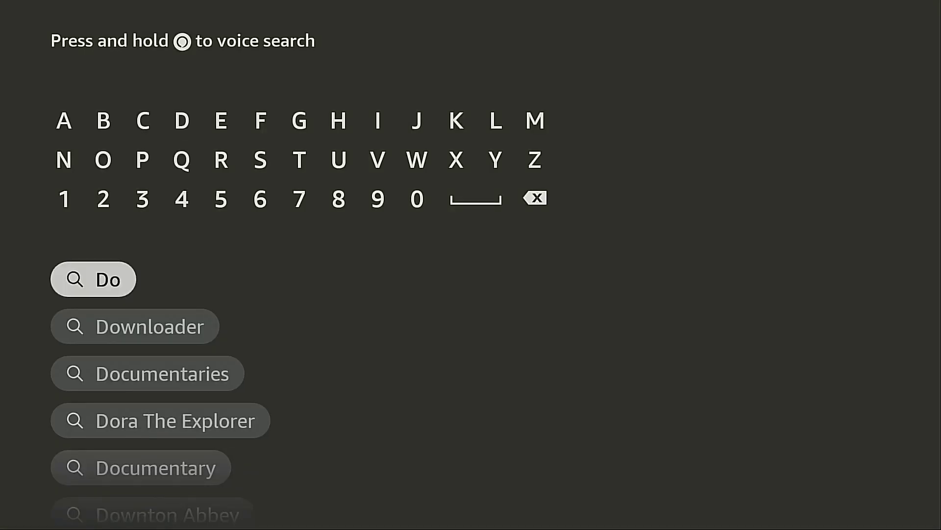
{"action": "key", "text": "Down"}
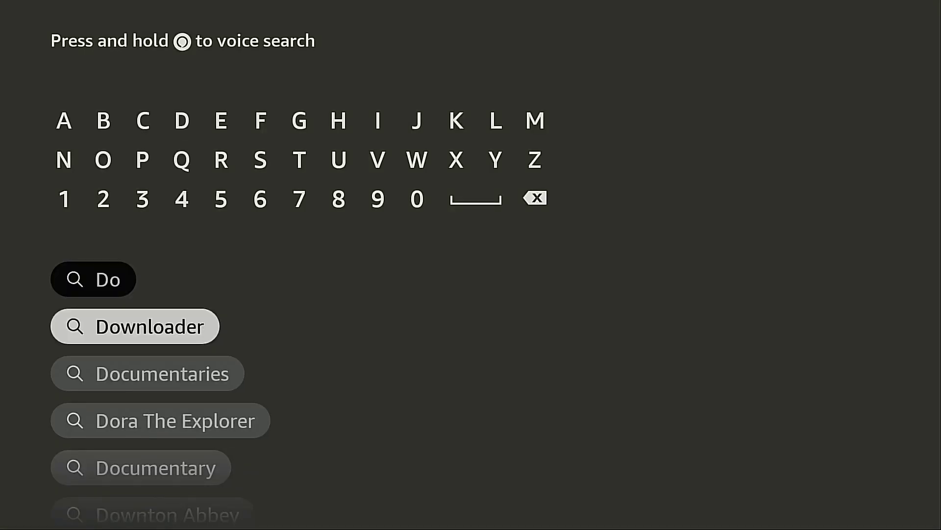
{"action": "key", "text": "Return"}
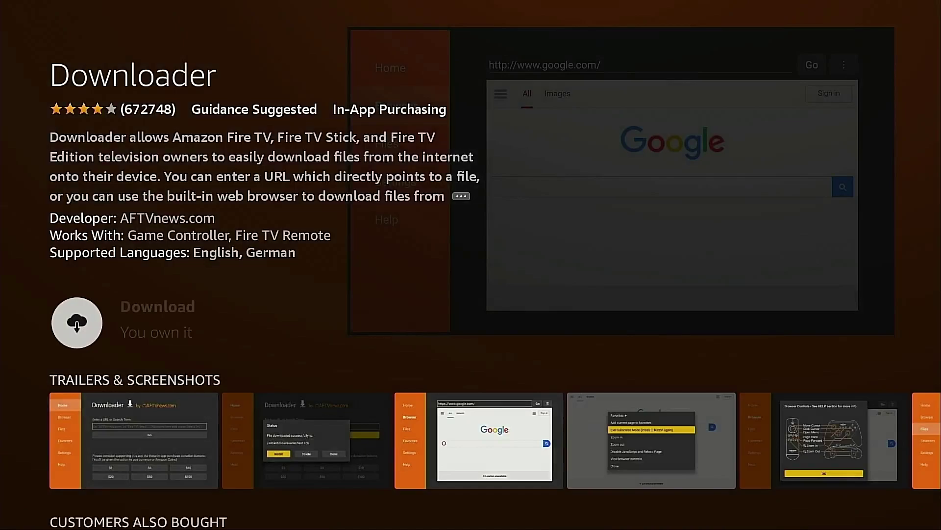
{"action": "key", "text": "Return"}
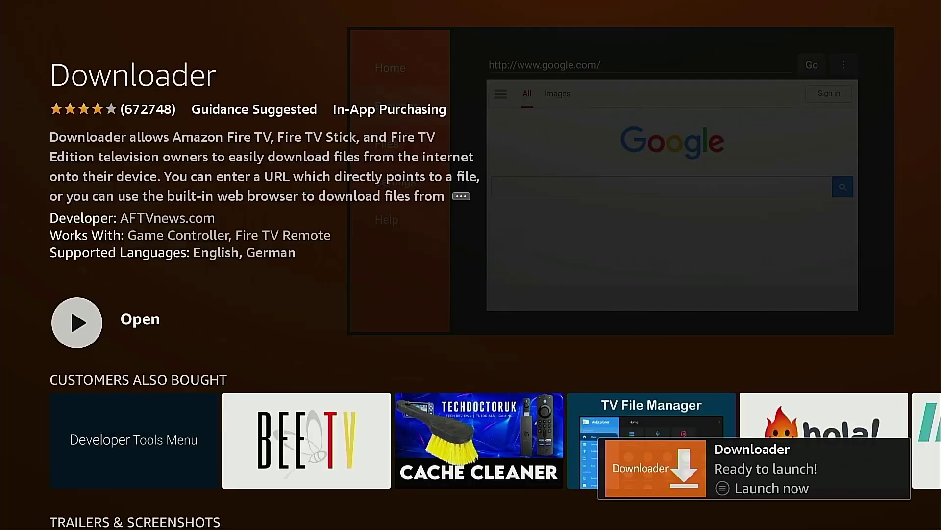
Return to the Fire TV home screen and go to the device settings.
{"action": "key", "text": "Home"}
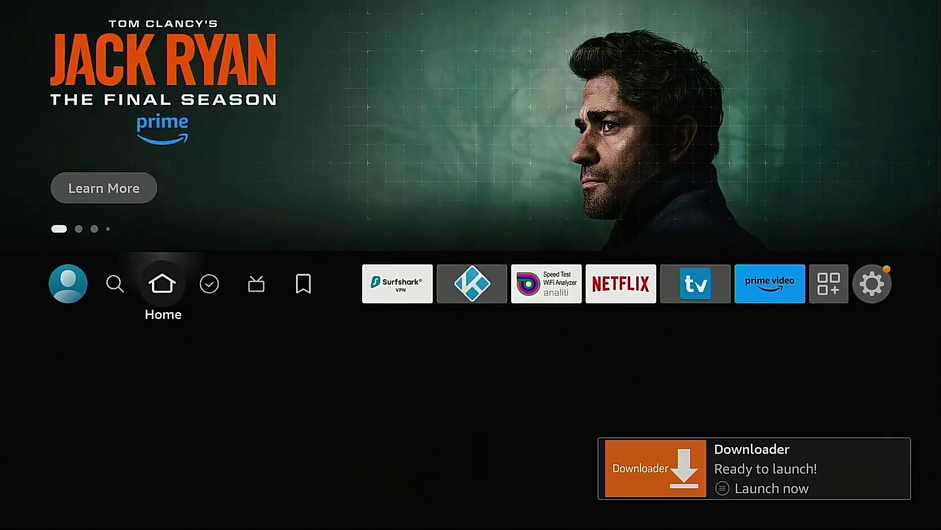
{"action": "key", "text": "Right"}
{"action": "key", "text": "Right"}
{"action": "key", "text": "Right"}
{"action": "key", "text": "Right"}
{"action": "key", "text": "Right"}
{"action": "key", "text": "Right"}
{"action": "key", "text": "Right"}
{"action": "key", "text": "Right"}
{"action": "key", "text": "Right"}
{"action": "key", "text": "Right"}
{"action": "key", "text": "Right"}
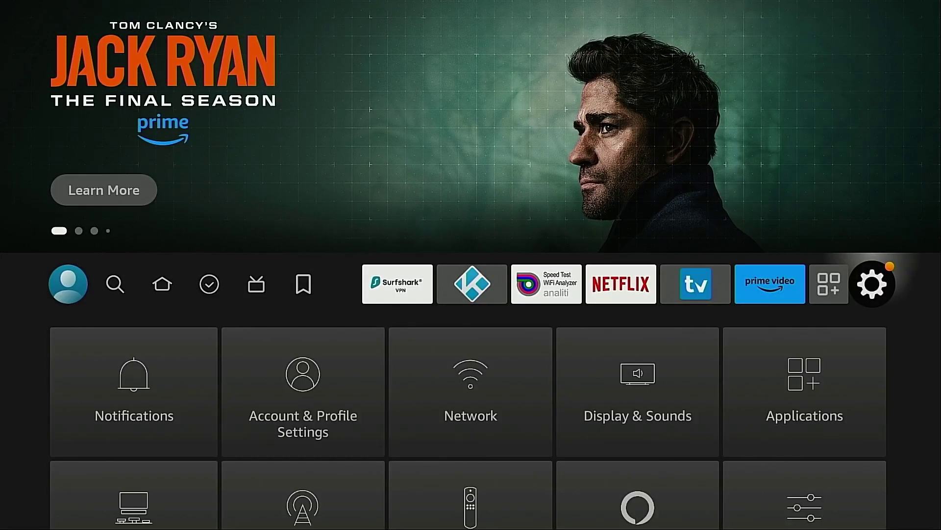
Open the My Fire TV settings and enter their About section.
{"action": "key", "text": "Down"}
{"action": "key", "text": "Down"}
{"action": "key", "text": "Down"}
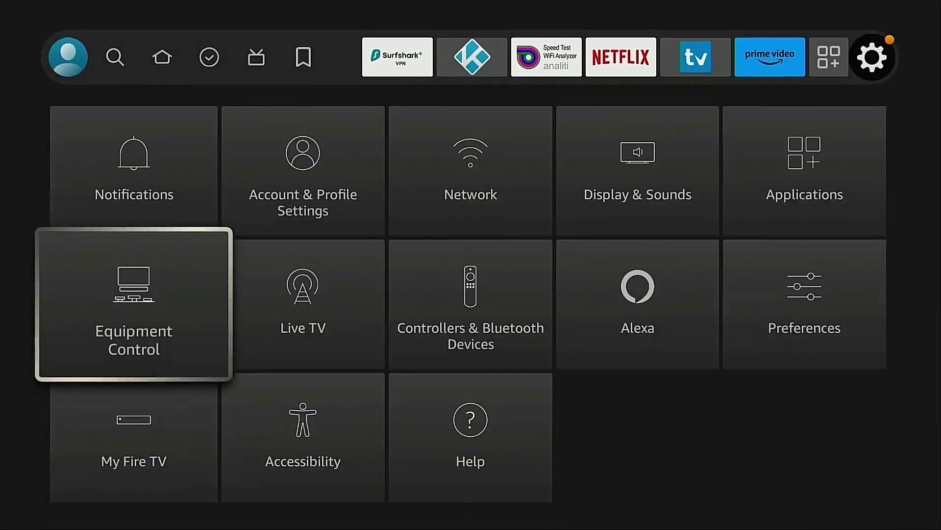
{"action": "key", "text": "Return"}
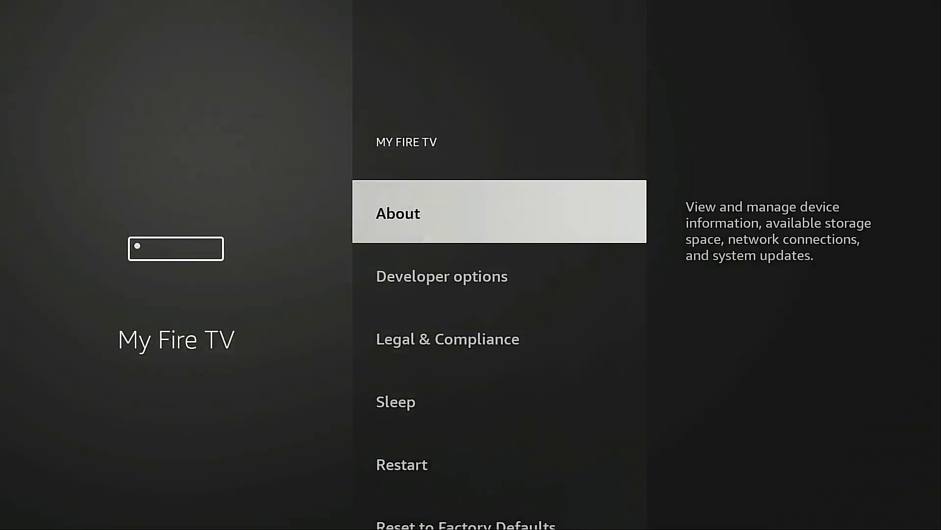
{"action": "key", "text": "Down"}
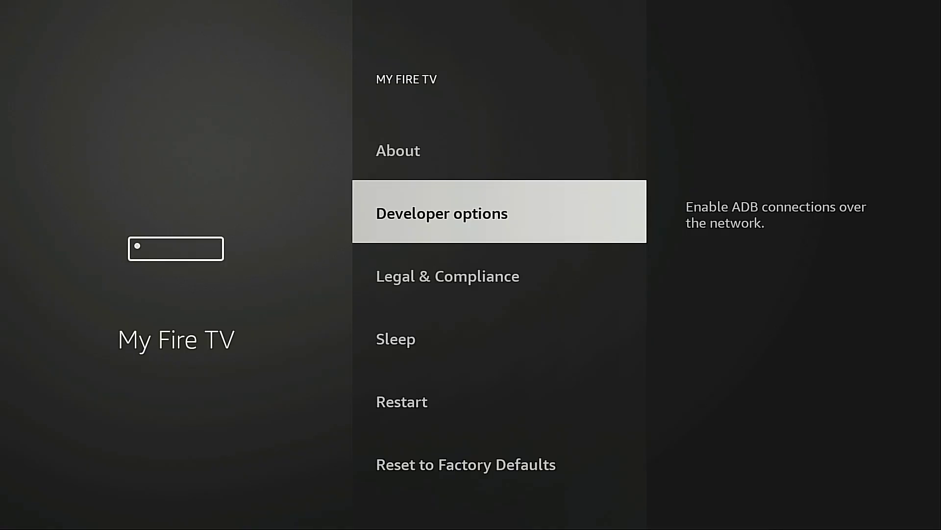
{"action": "key", "text": "Up"}
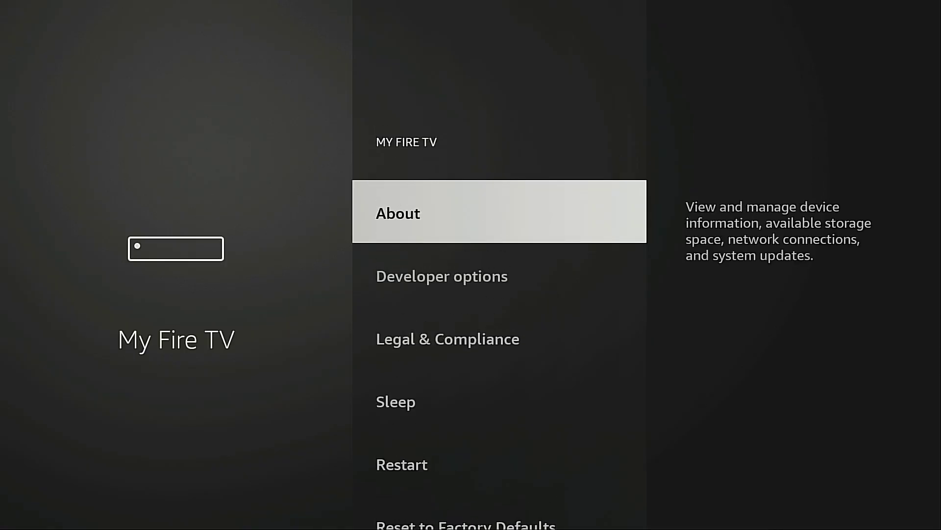
{"action": "key", "text": "Return"}
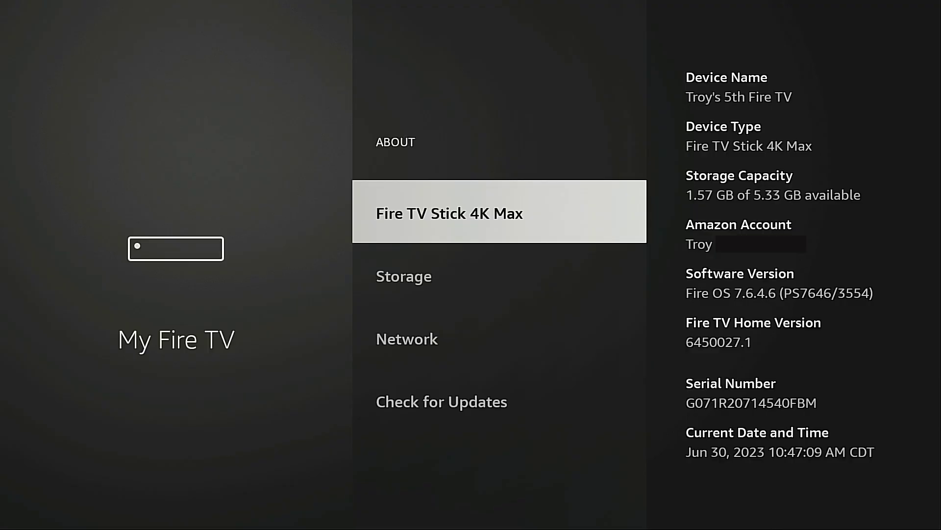
Try to unlock developer mode by repeatedly selecting the Fire TV Stick 4K Max device entry.
{"action": "key", "text": "Return"}
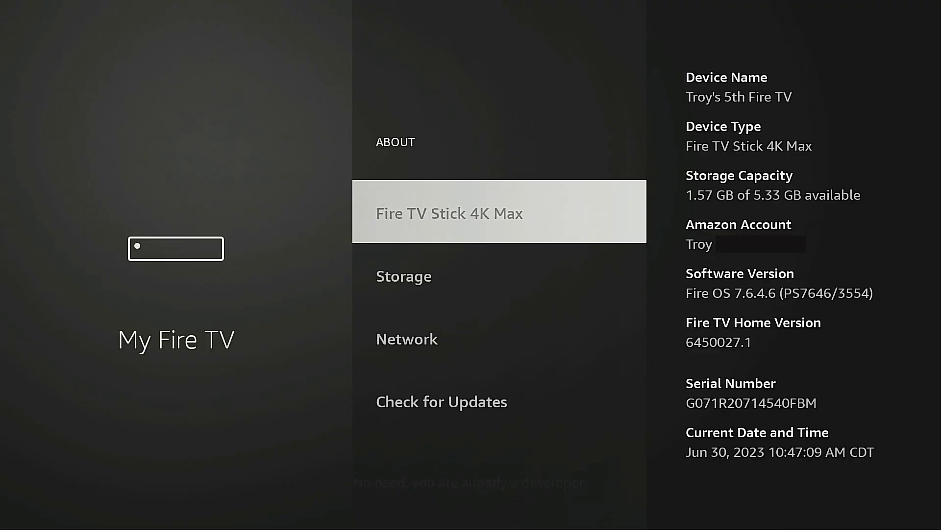
{"action": "key", "text": "Return"}
{"action": "key", "text": "Return"}
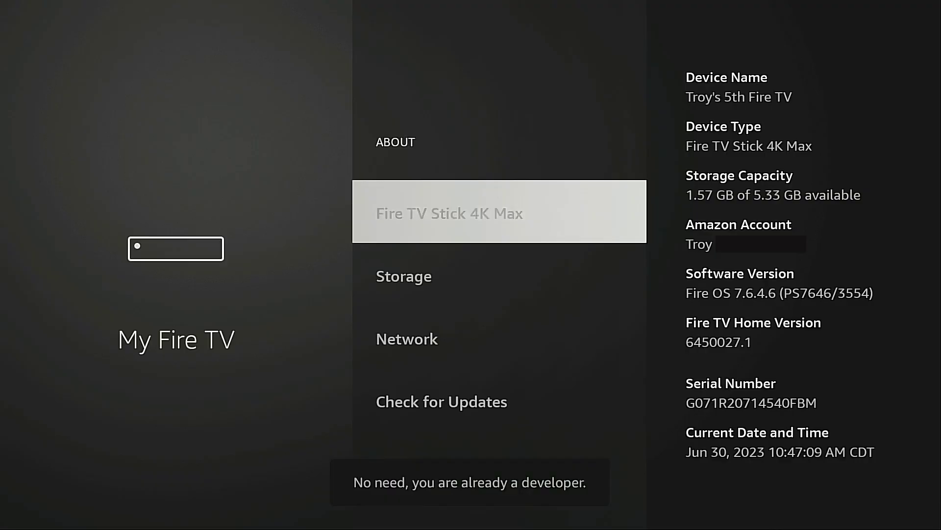
{"action": "key", "text": "Return"}
{"action": "key", "text": "Return"}
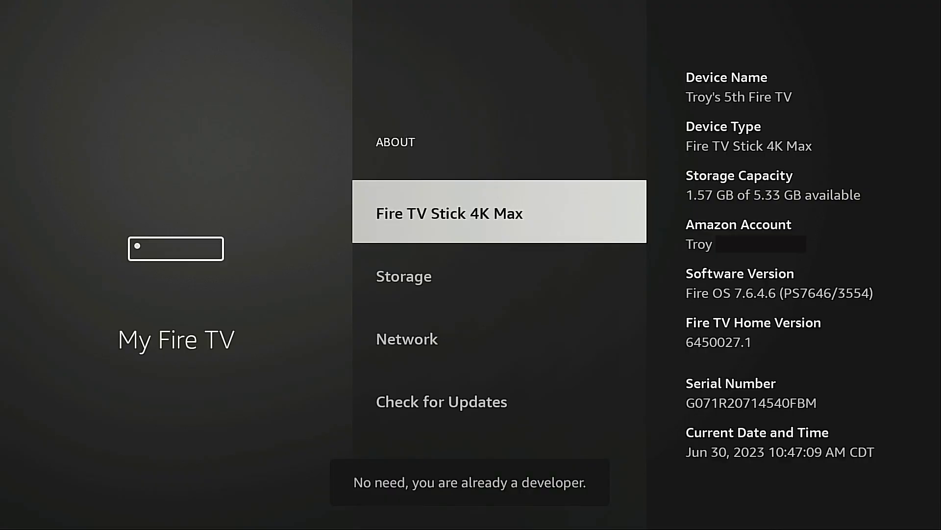
Repeat the developer-mode selection on the Fire TV Stick 4K Max entry and return to the My Fire TV settings.
{"action": "key", "text": "Return"}
{"action": "key", "text": "Return"}
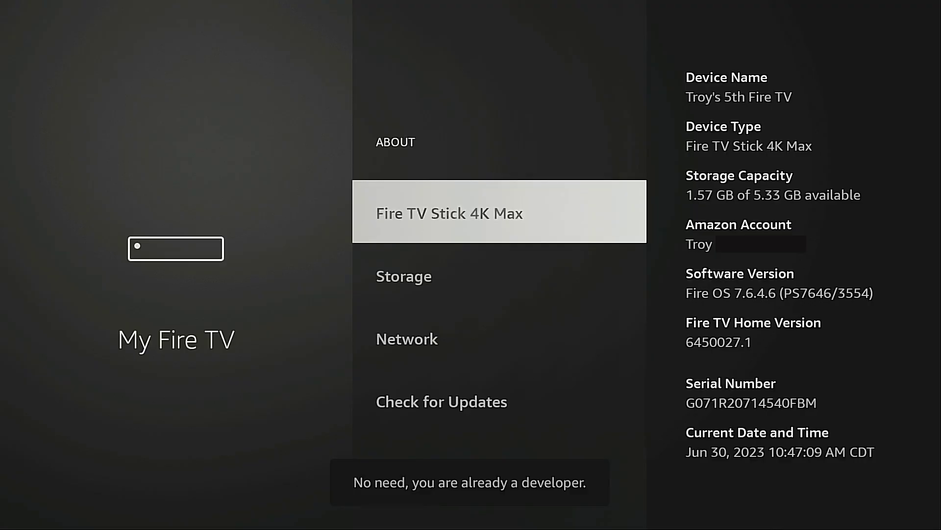
{"action": "key", "text": "Return"}
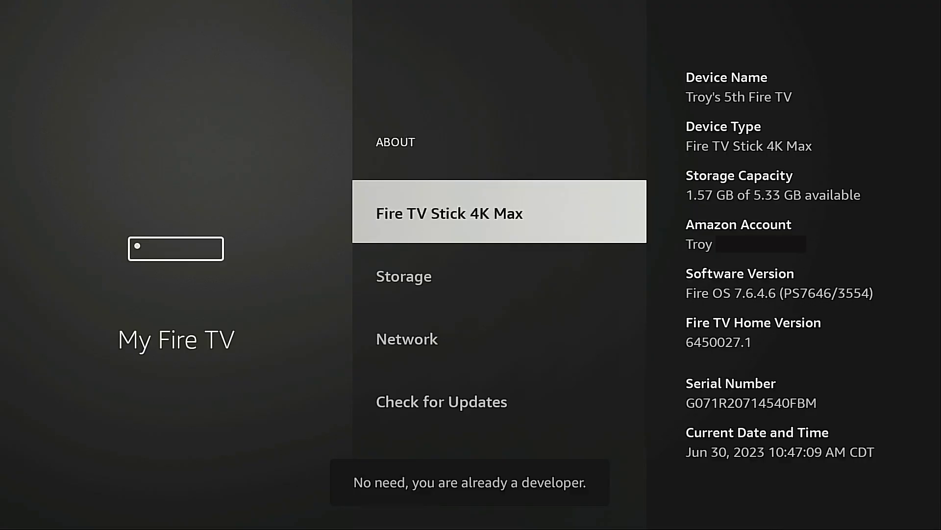
{"action": "key", "text": "Return"}
{"action": "key", "text": "Return"}
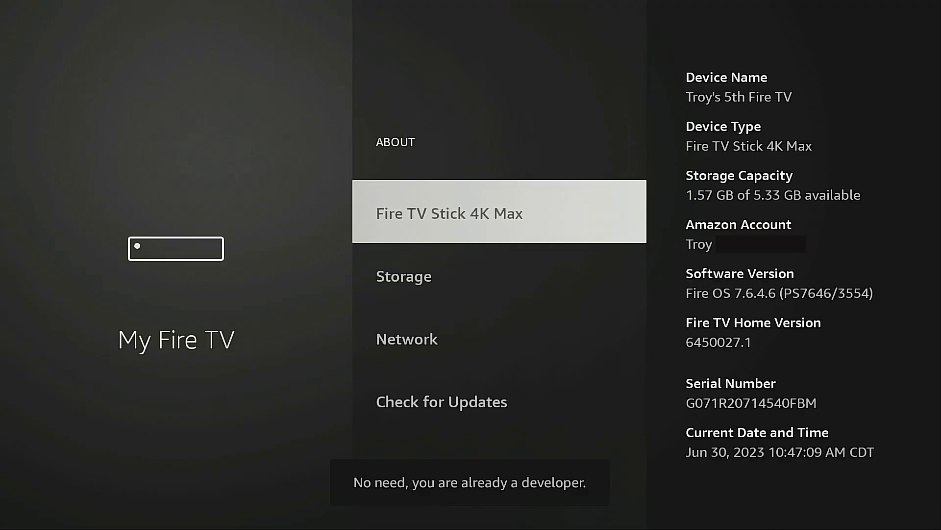
{"action": "key", "text": "Return"}
{"action": "key", "text": "Return"}
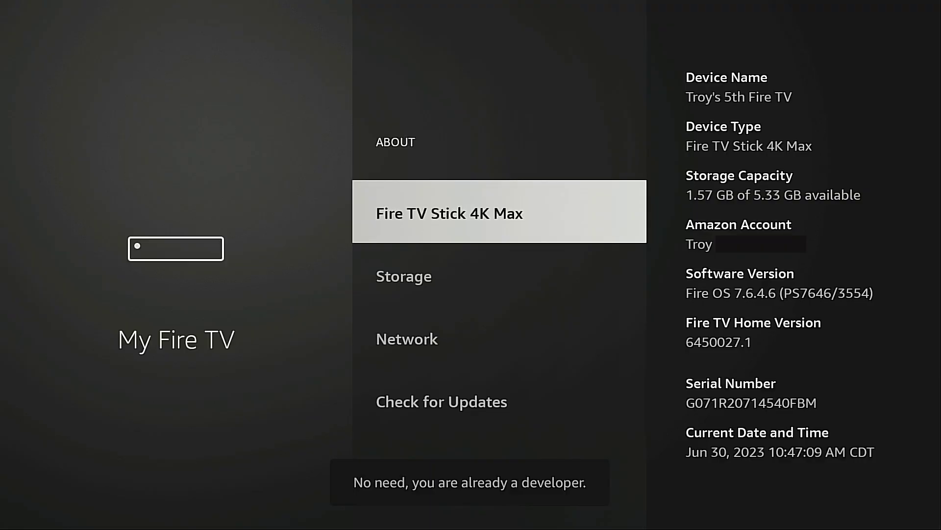
{"action": "key", "text": "Escape"}
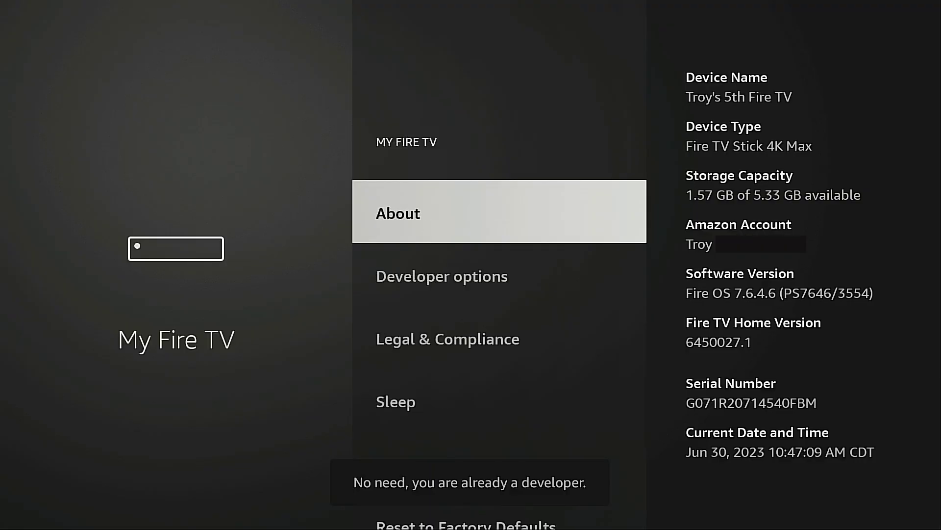
Turn on unknown-app installation for Downloader in the developer options and leave that setting.
{"action": "key", "text": "Down"}
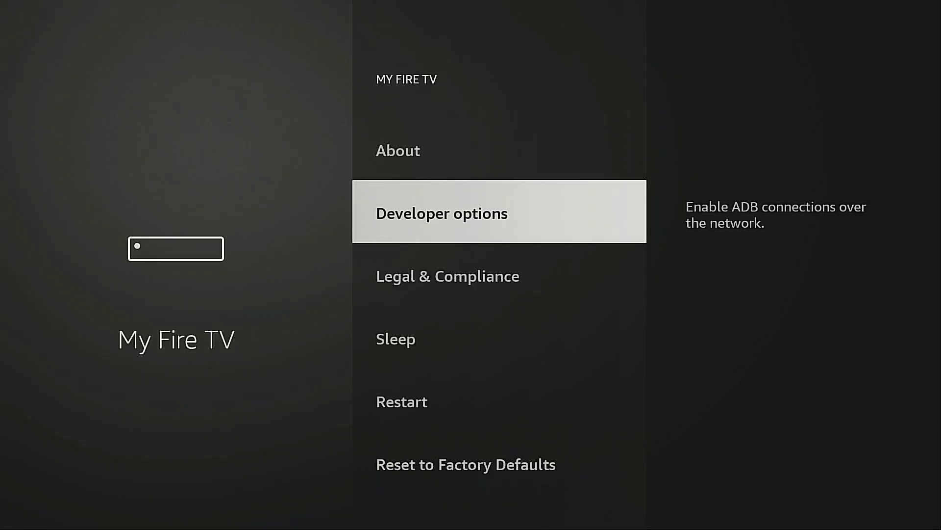
{"action": "key", "text": "Return"}
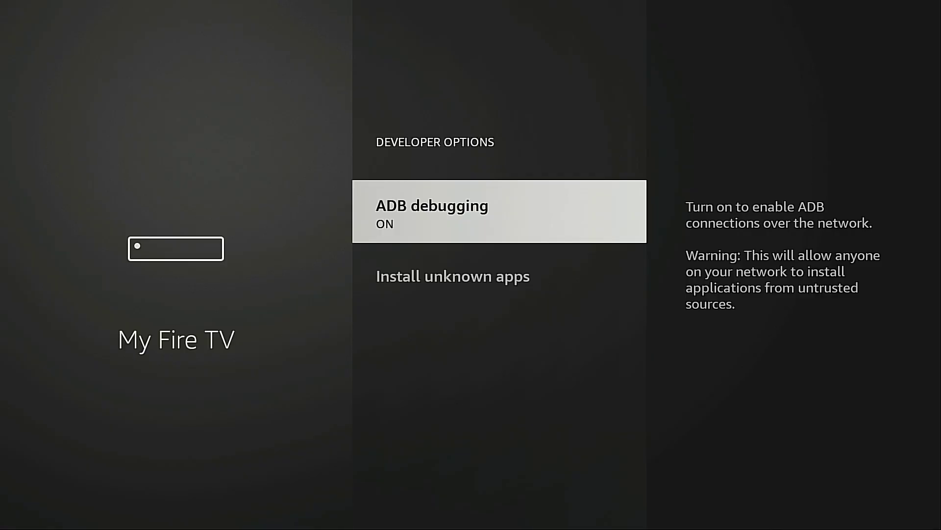
{"action": "key", "text": "Down"}
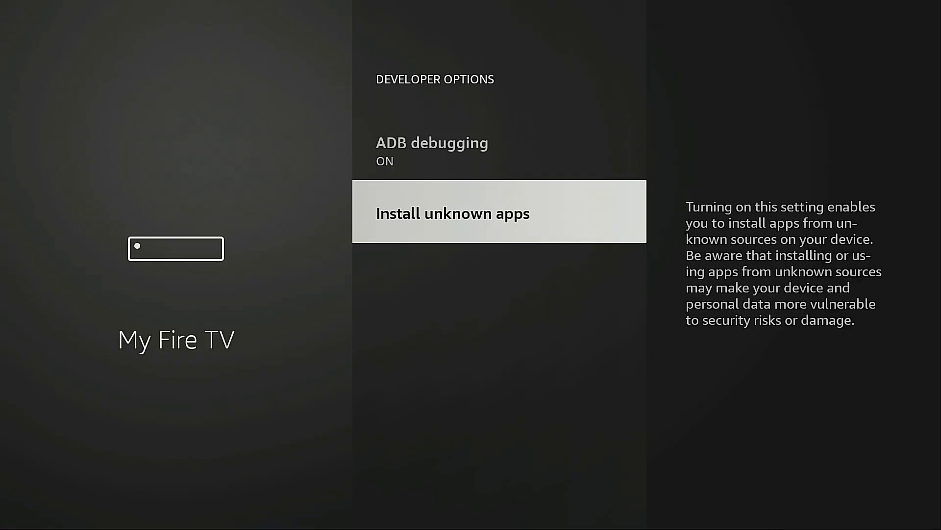
{"action": "key", "text": "Return"}
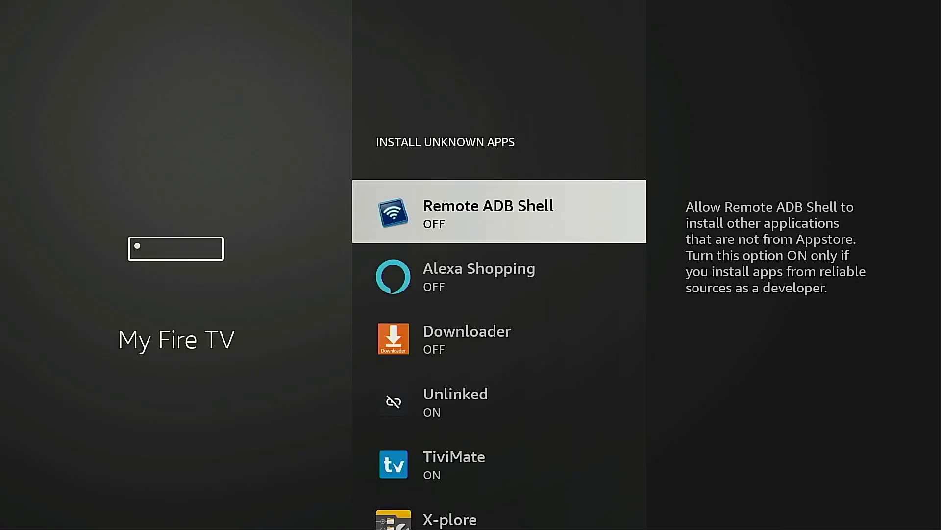
{"action": "key", "text": "Down"}
{"action": "key", "text": "Down"}
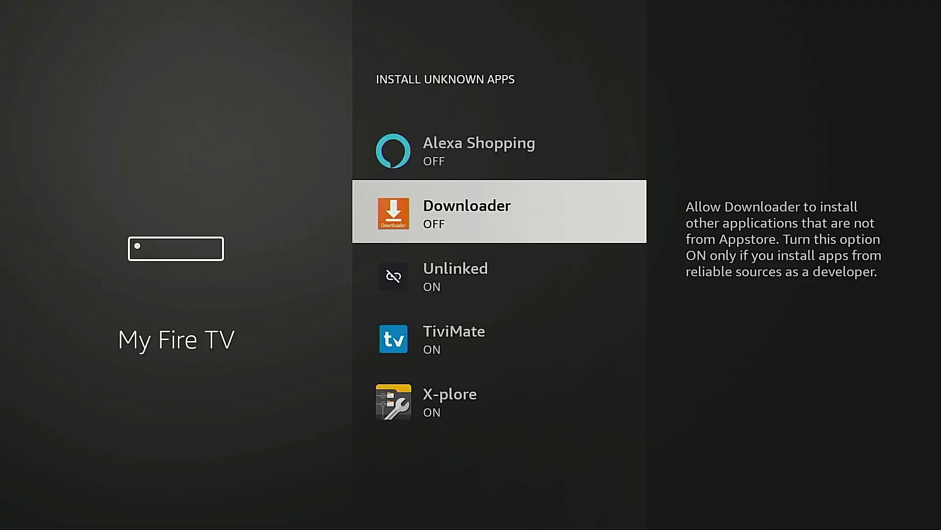
{"action": "key", "text": "Return"}
{"action": "key", "text": "Escape"}
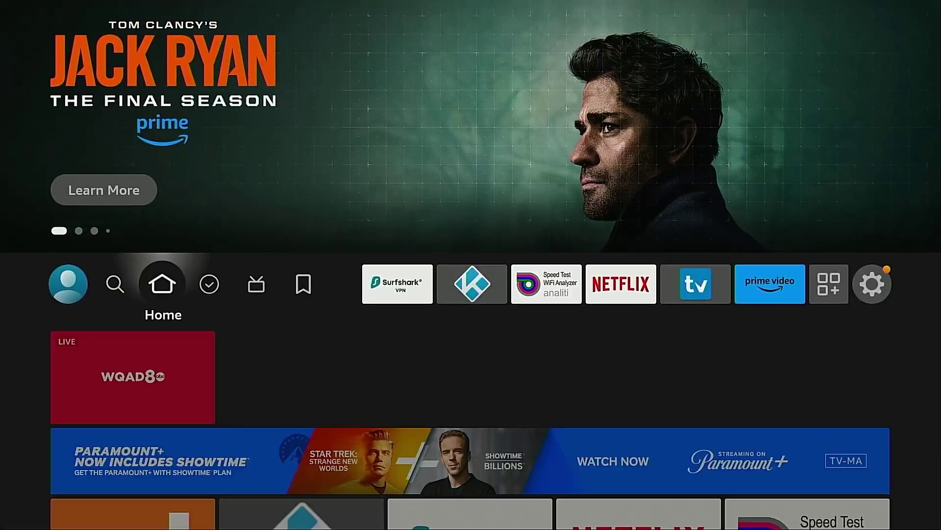
Open the full Your Apps & Channels list from the Fire TV home screen.
{"action": "key", "text": "Right"}
{"action": "key", "text": "Right"}
{"action": "key", "text": "Right"}
{"action": "key", "text": "Right"}
{"action": "key", "text": "Right"}
{"action": "key", "text": "Right"}
{"action": "key", "text": "Right"}
{"action": "key", "text": "Right"}
{"action": "key", "text": "Right"}
{"action": "key", "text": "Right"}
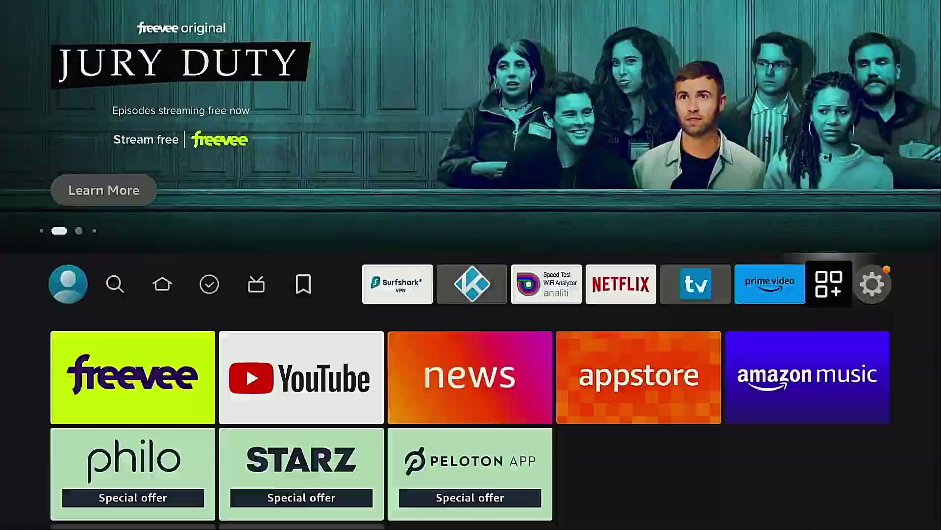
{"action": "key", "text": "Return"}
Launch Downloader, allow it access to photos, media and files, and dismiss its Quick Start Guide.
{"action": "key", "text": "Down"}
{"action": "key", "text": "Down"}
{"action": "key", "text": "Right"}
{"action": "key", "text": "Right"}
{"action": "key", "text": "Right"}
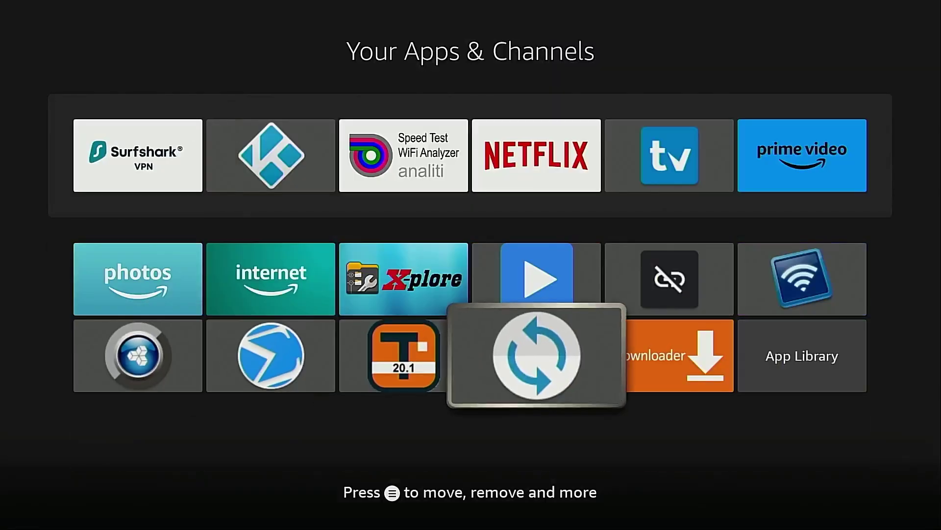
{"action": "key", "text": "Right"}
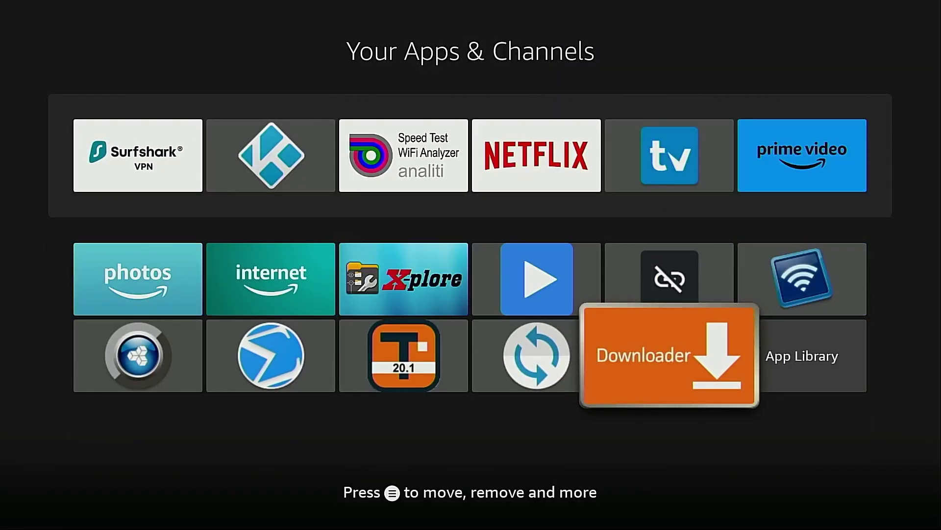
{"action": "key", "text": "Return"}
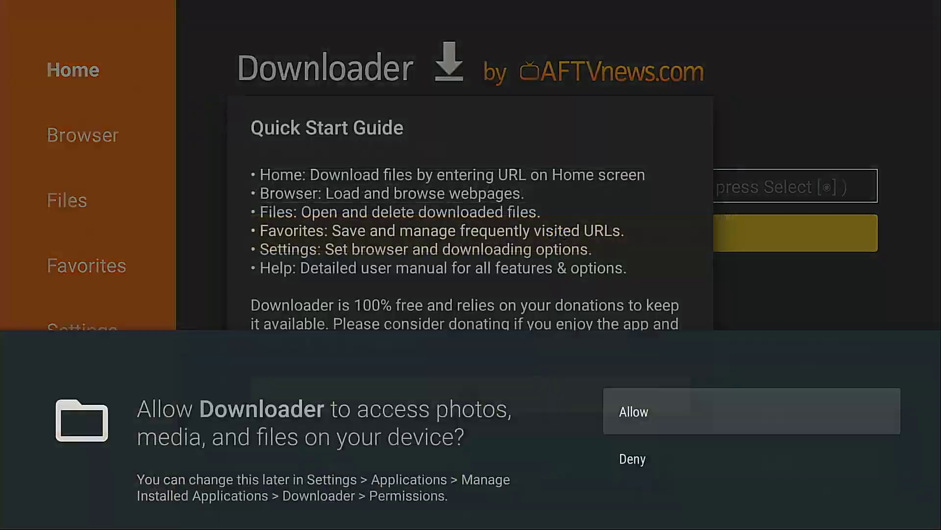
{"action": "key", "text": "Return"}
{"action": "key", "text": "Return"}
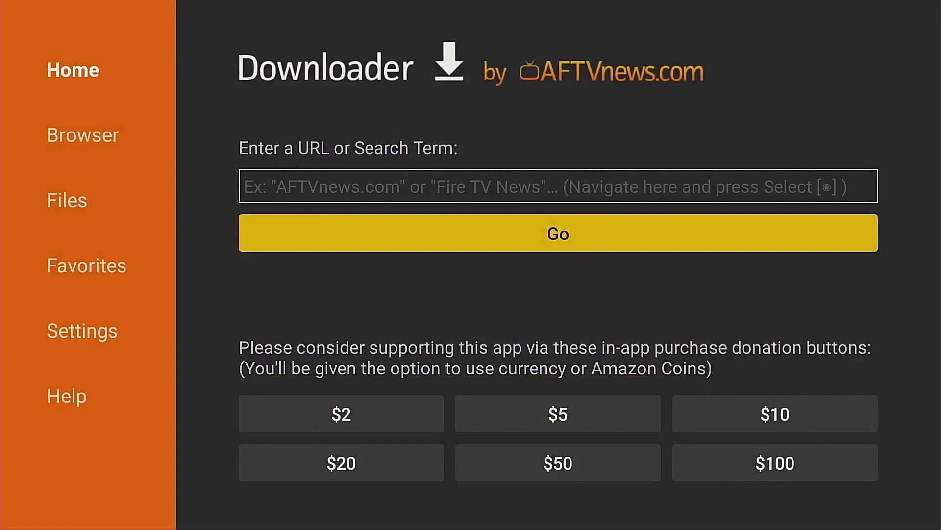
Enter the Downloader code 250931 as the URL or search term on Downloader's home screen.
{"action": "key", "text": "Up"}
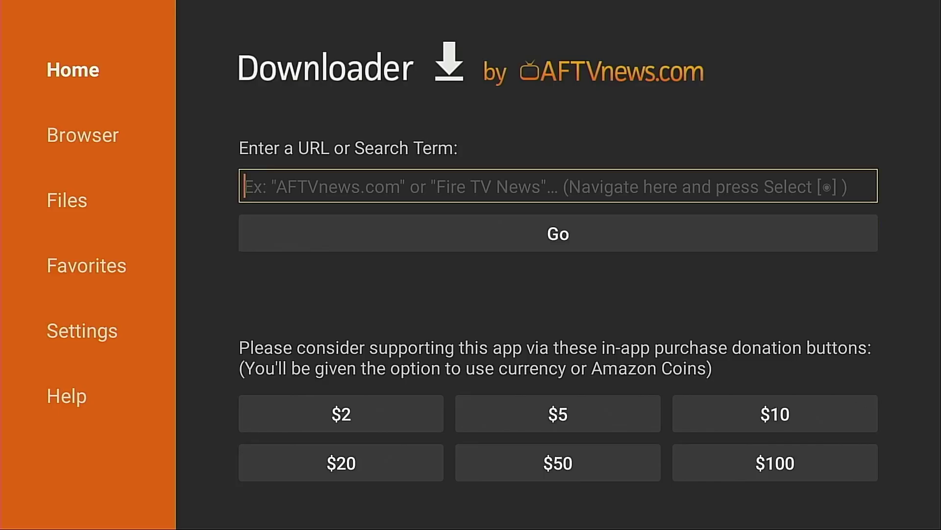
{"action": "key", "text": "Return"}
{"action": "key", "text": "Up"}
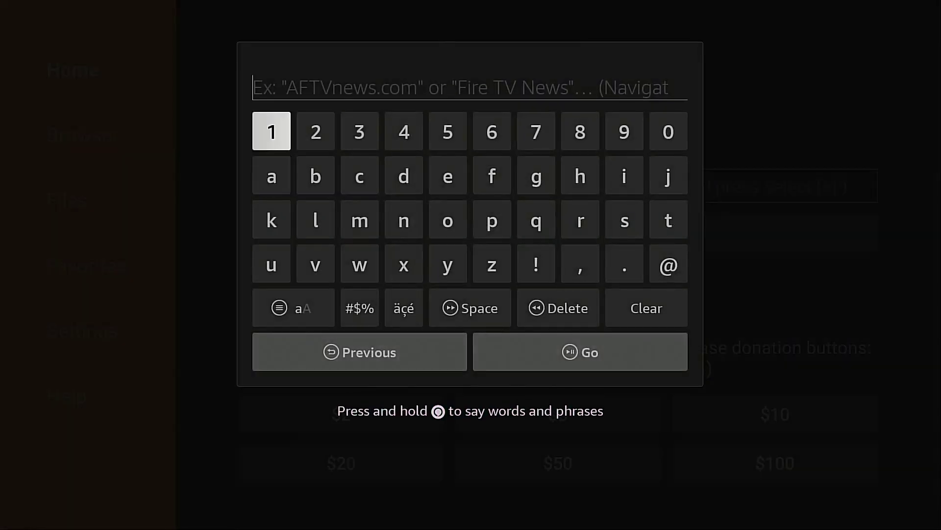
{"action": "key", "text": "Right"}
{"action": "key", "text": "Return"}
{"action": "key", "text": "Right"}
{"action": "key", "text": "Right"}
{"action": "key", "text": "Right"}
{"action": "key", "text": "Return"}
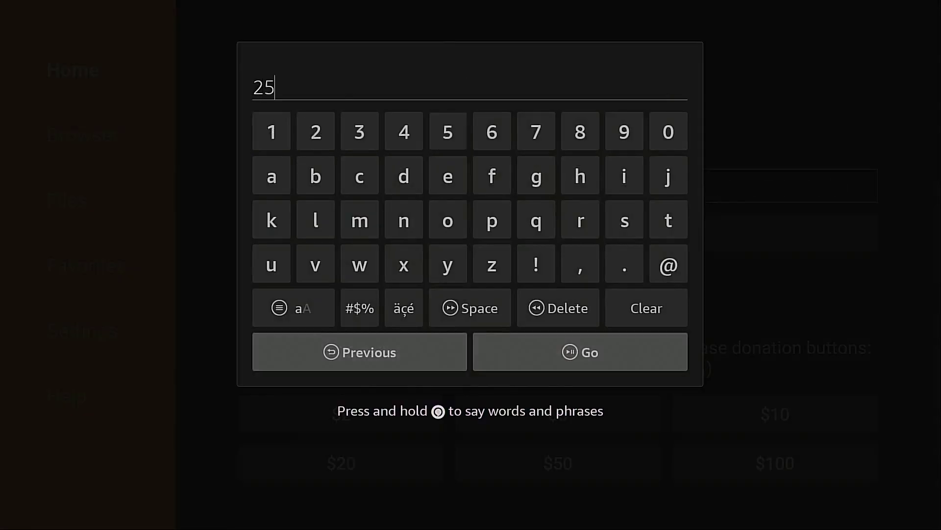
{"action": "key", "text": "Right"}
{"action": "key", "text": "Right"}
{"action": "key", "text": "Right"}
{"action": "key", "text": "Right"}
{"action": "key", "text": "Right"}
{"action": "key", "text": "Return"}
{"action": "key", "text": "Left"}
{"action": "key", "text": "Return"}
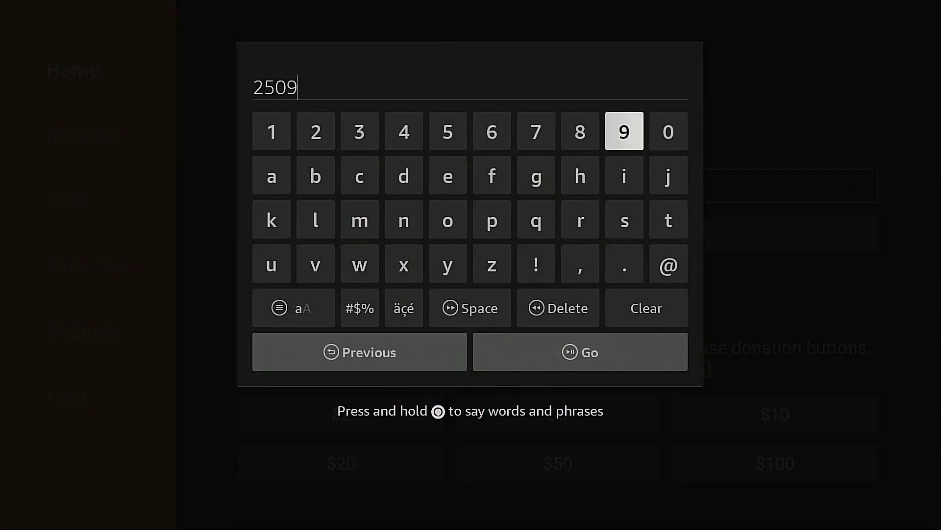
{"action": "key", "text": "Right"}
{"action": "key", "text": "Right"}
{"action": "key", "text": "Right"}
{"action": "key", "text": "Right"}
{"action": "key", "text": "Return"}
{"action": "key", "text": "Left"}
{"action": "key", "text": "Left"}
{"action": "key", "text": "Return"}
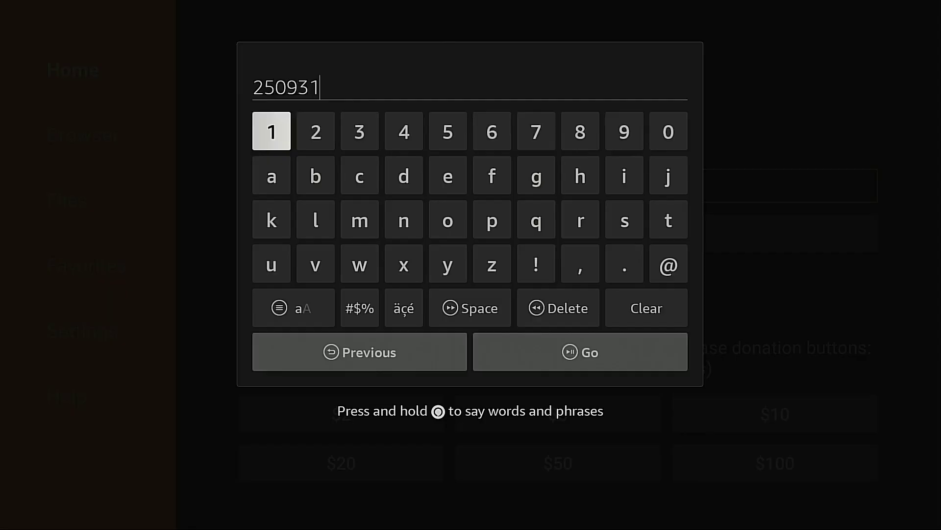
Submit the entered code to load the TROYPOINT Toolbox page.
{"action": "key", "text": "Down"}
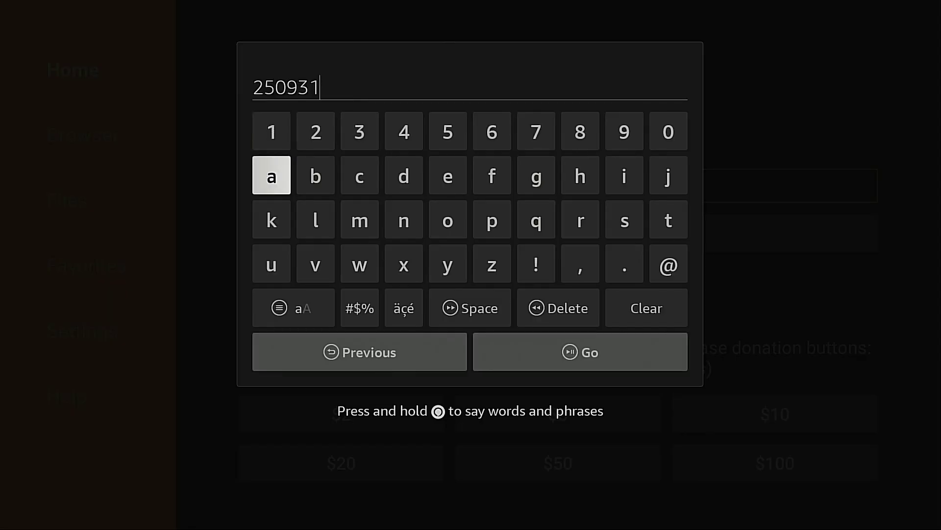
{"action": "key", "text": "Down"}
{"action": "key", "text": "Down"}
{"action": "key", "text": "Down"}
{"action": "key", "text": "Down"}
{"action": "key", "text": "Right"}
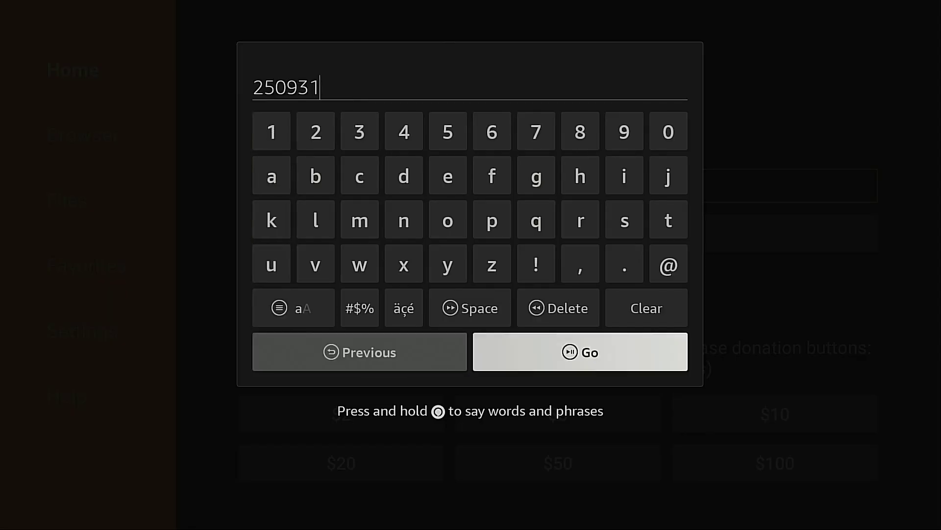
{"action": "key", "text": "Return"}
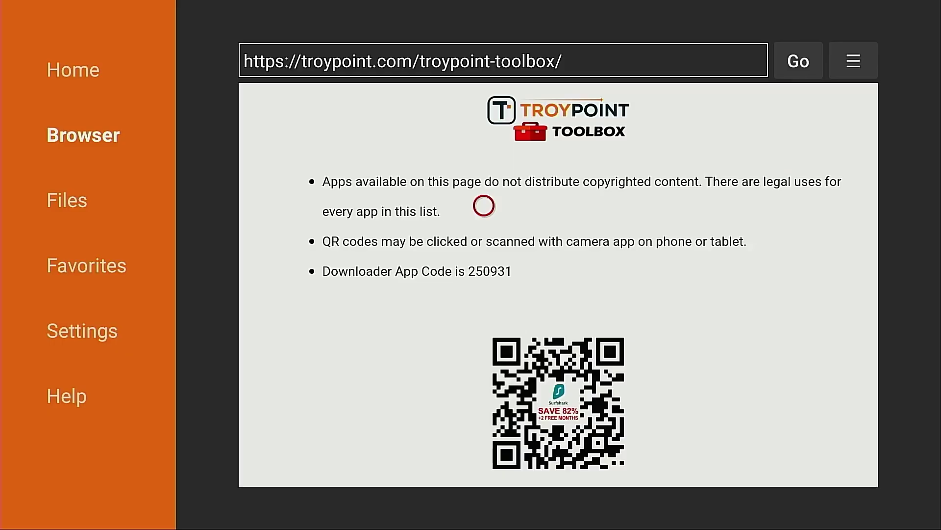
Save the current page to Downloader's favorites under the name TROYPOINT Toolbox.
{"action": "key", "text": "Menu"}
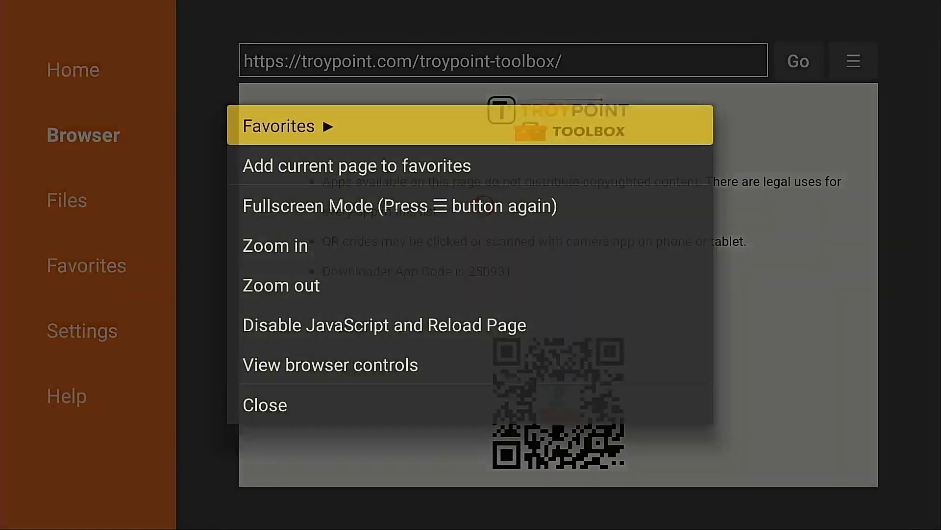
{"action": "key", "text": "Down"}
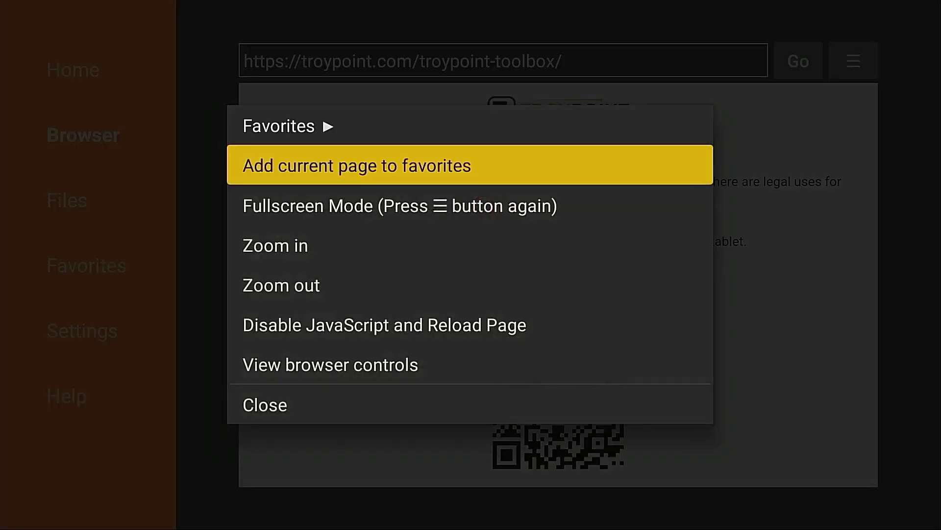
{"action": "key", "text": "Return"}
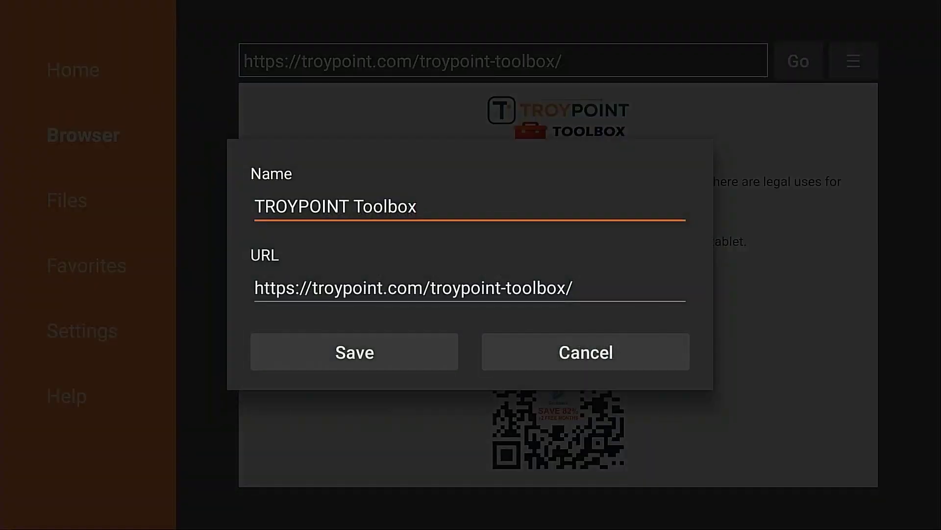
{"action": "key", "text": "Down"}
{"action": "key", "text": "Down"}
{"action": "key", "text": "Left"}
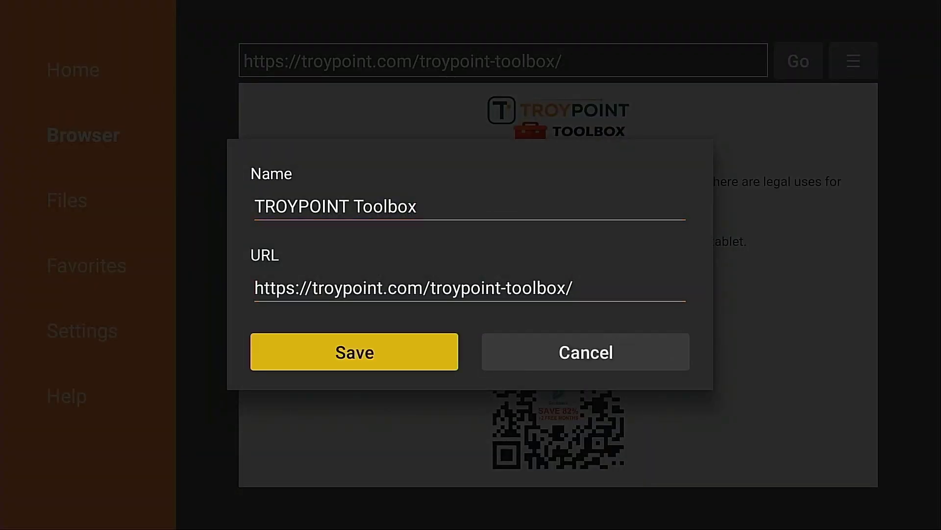
{"action": "key", "text": "Return"}
Open Downloader's favorites and load the saved TROYPOINT Toolbox page from there.
{"action": "key", "text": "Left"}
{"action": "key", "text": "Left"}
{"action": "key", "text": "Left"}
{"action": "key", "text": "Left"}
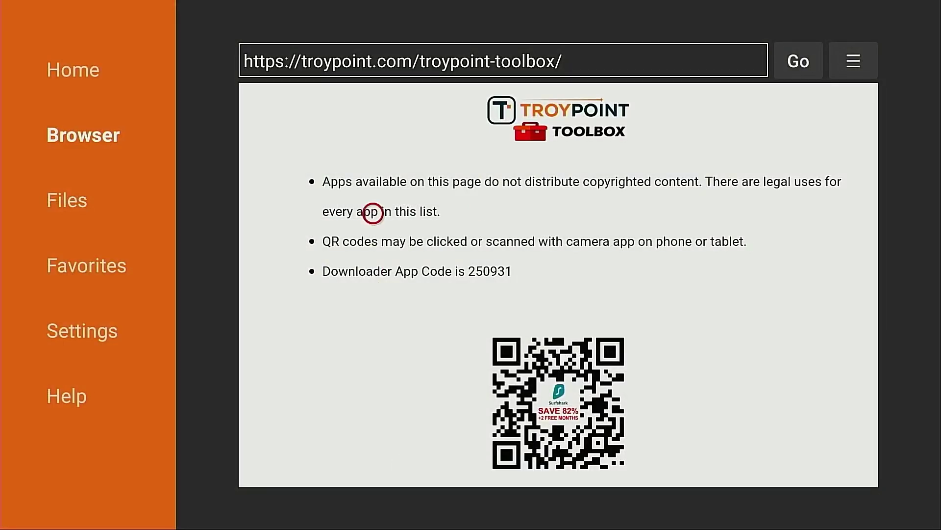
{"action": "key", "text": "Down"}
{"action": "key", "text": "Down"}
{"action": "key", "text": "Down"}
{"action": "key", "text": "Return"}
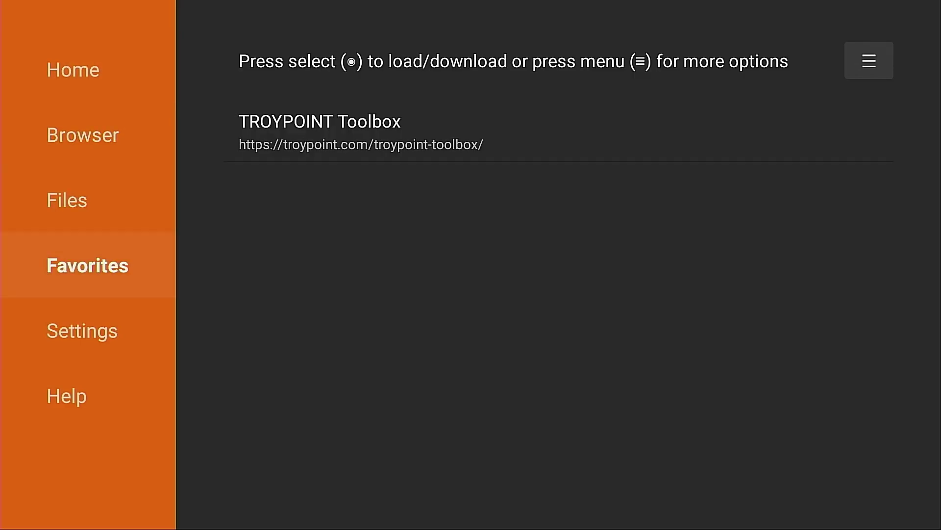
{"action": "key", "text": "Right"}
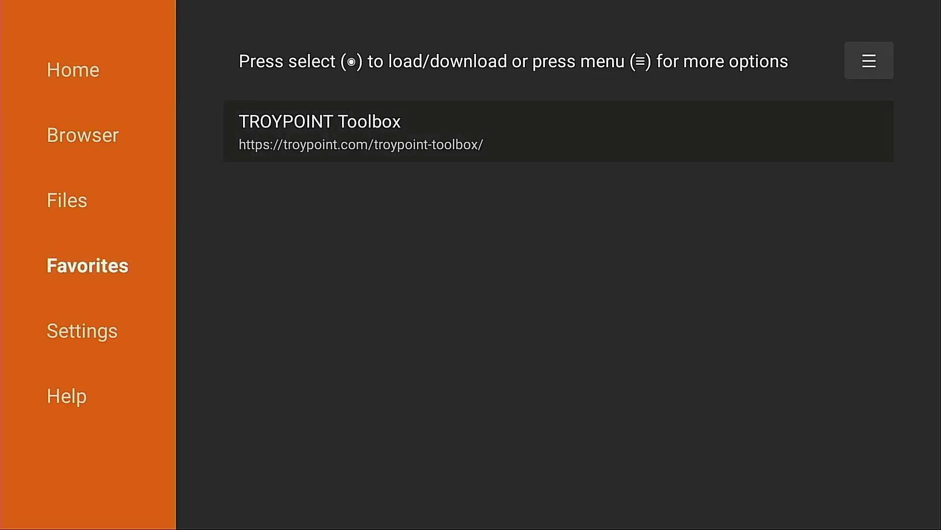
{"action": "key", "text": "Return"}
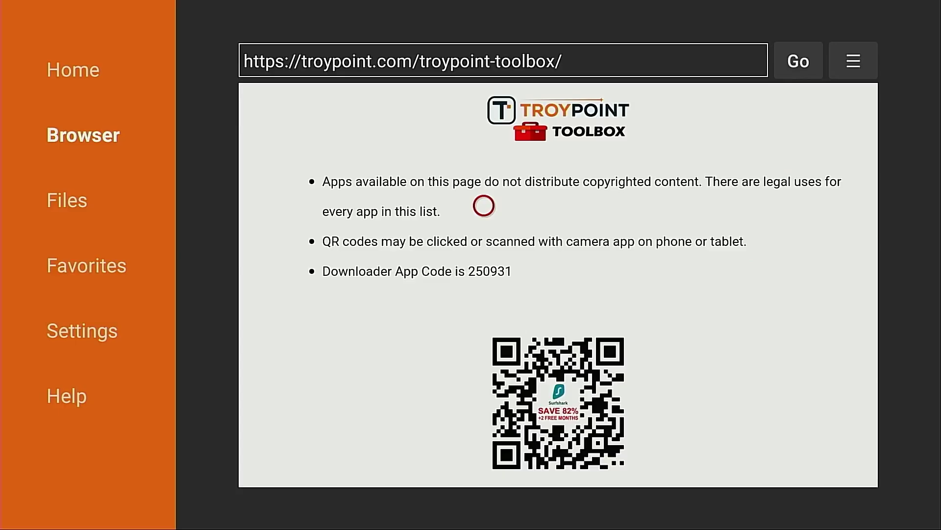
Find the Kodi 20.2 Stable Release entry among the Toolbox page's apps and download it.
{"action": "scroll", "coordinate": [484, 205], "scroll_direction": "down", "scroll_amount": 5}
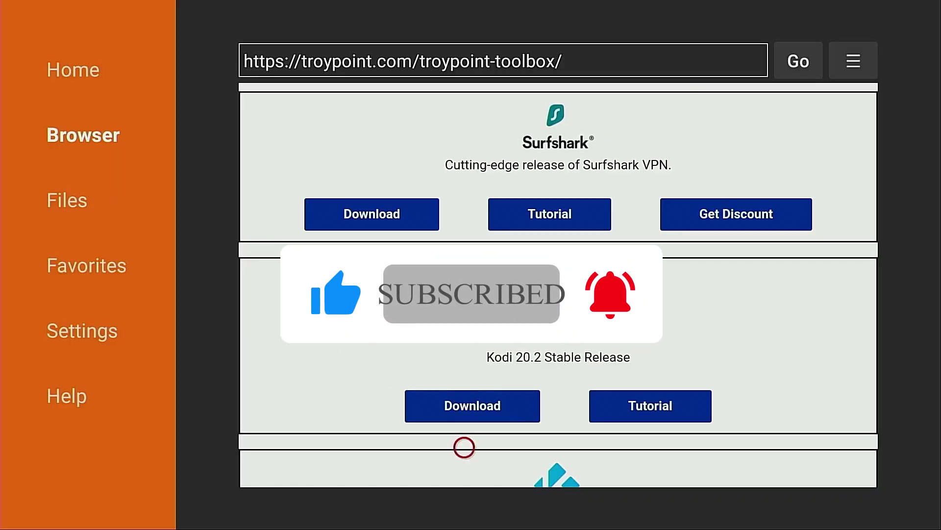
{"action": "scroll", "coordinate": [465, 456], "scroll_direction": "down", "scroll_amount": 3}
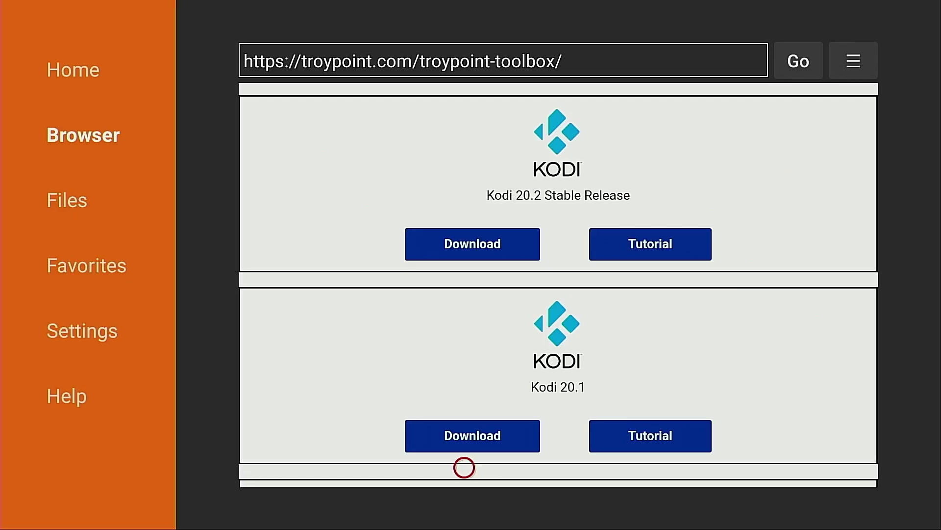
{"action": "scroll", "coordinate": [464, 467], "scroll_direction": "down", "scroll_amount": 5}
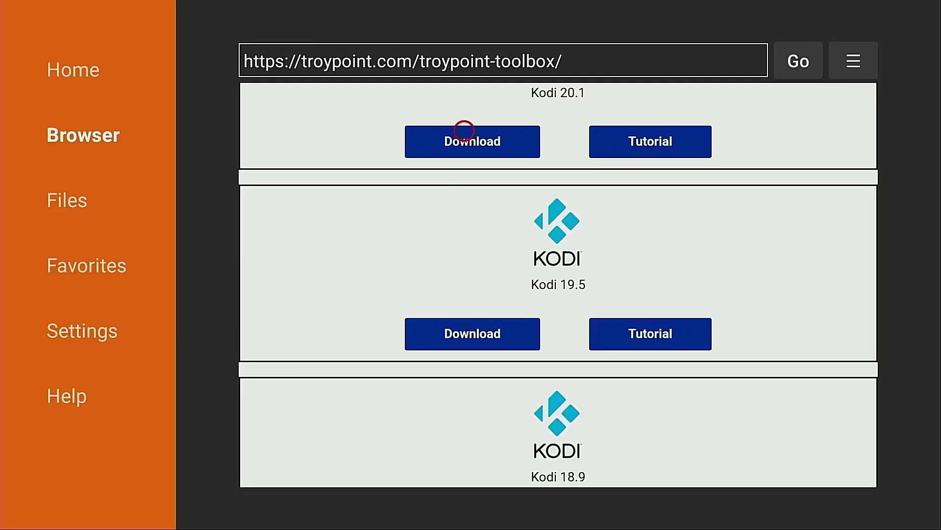
{"action": "scroll", "coordinate": [464, 130], "scroll_direction": "up", "scroll_amount": 3}
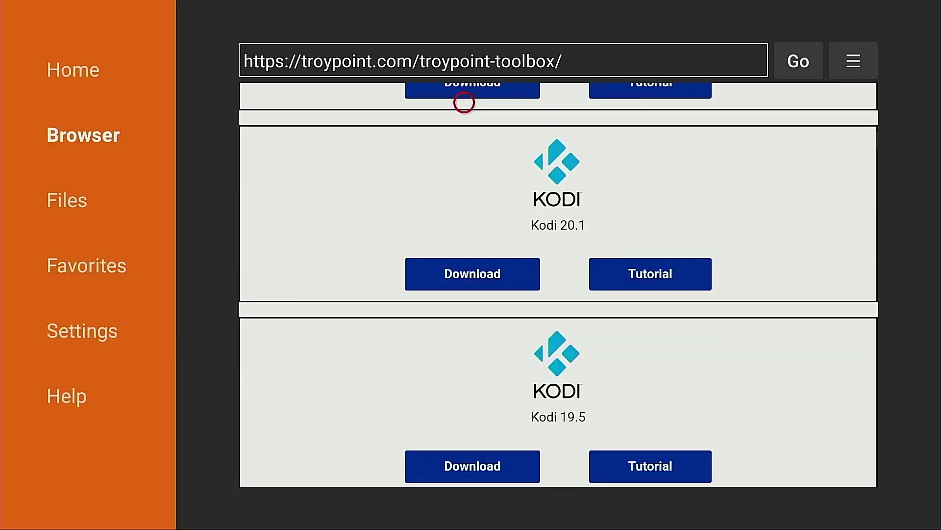
{"action": "scroll", "coordinate": [464, 103], "scroll_direction": "up", "scroll_amount": 5}
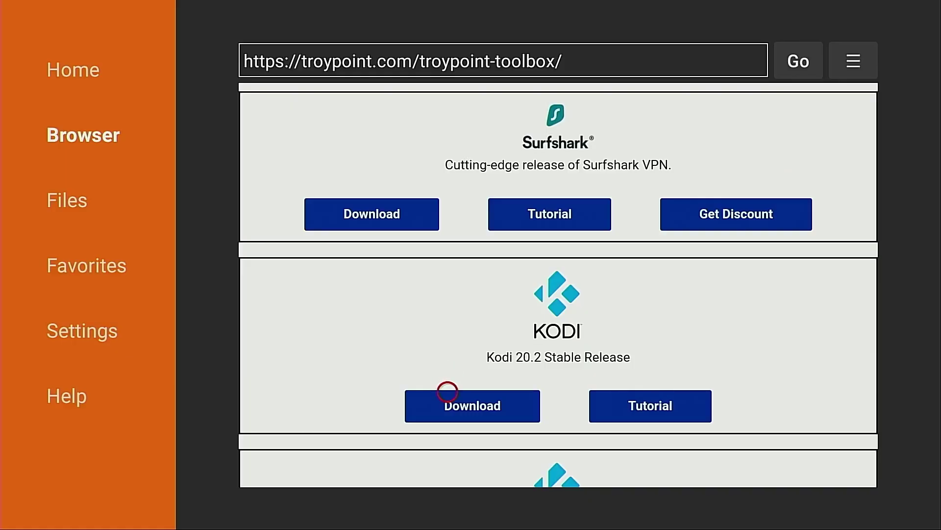
{"action": "left_click", "coordinate": [447, 393]}
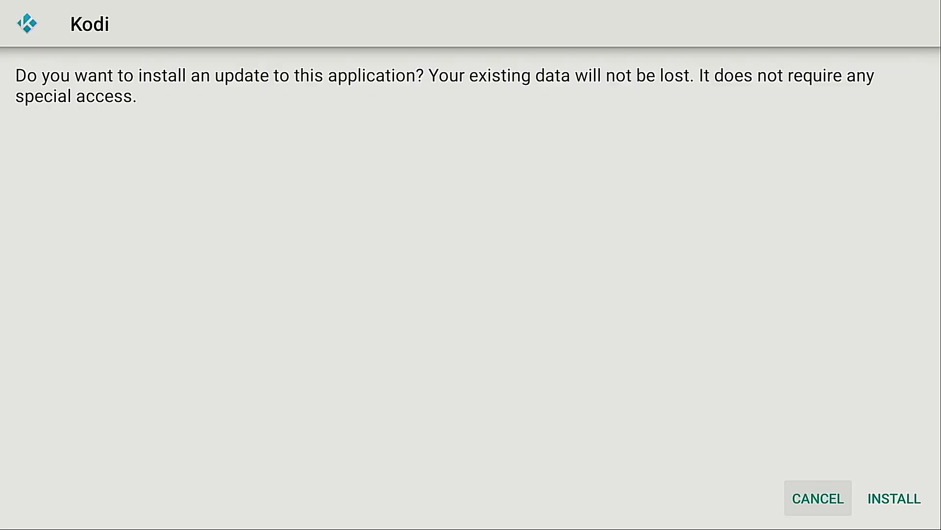
Install the Kodi update over the existing app and close the installer without opening Kodi.
{"action": "key", "text": "Right"}
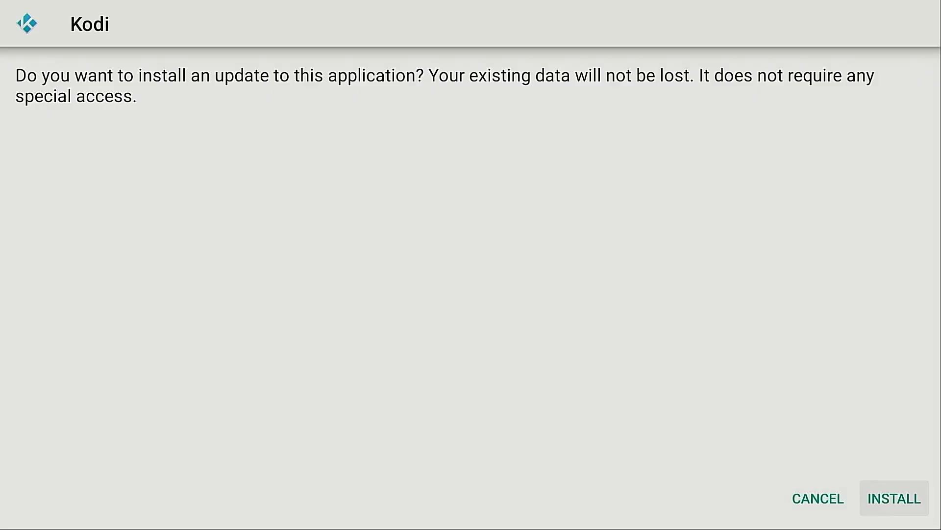
{"action": "key", "text": "Return"}
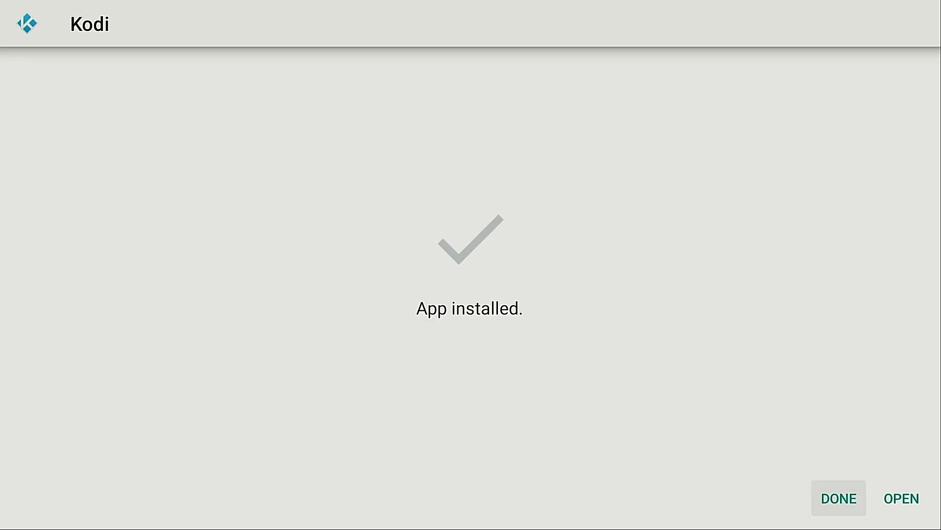
{"action": "key", "text": "Return"}
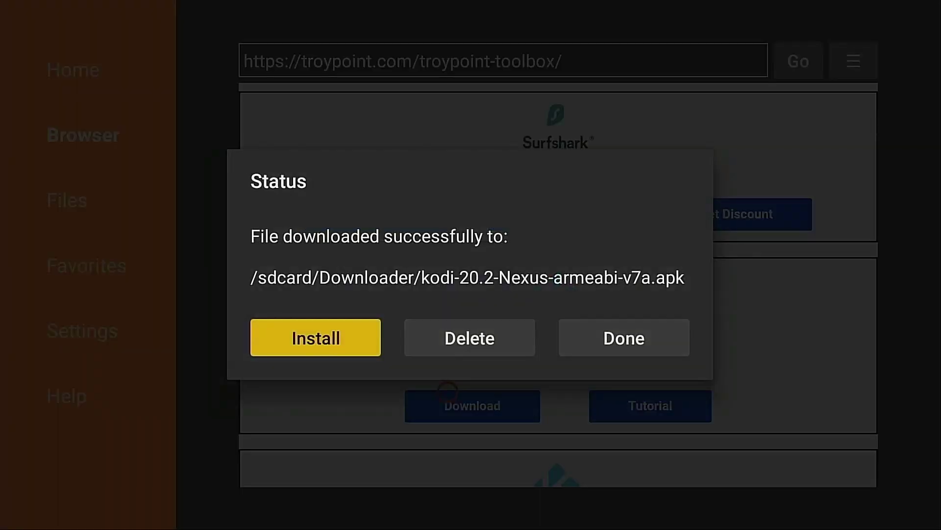
Delete the downloaded installer file kodi-20.2-Nexus-armeabi-v7a.apk and confirm the deletion.
{"action": "key", "text": "Right"}
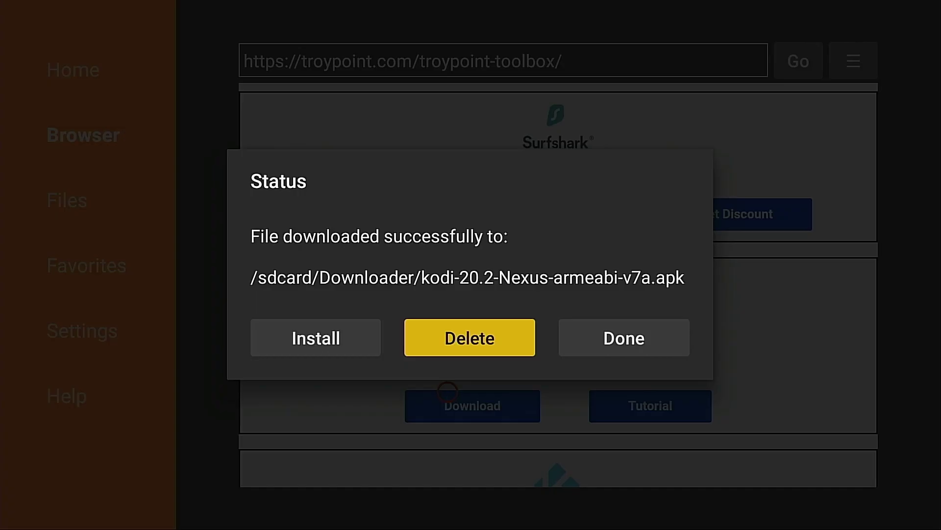
{"action": "key", "text": "Return"}
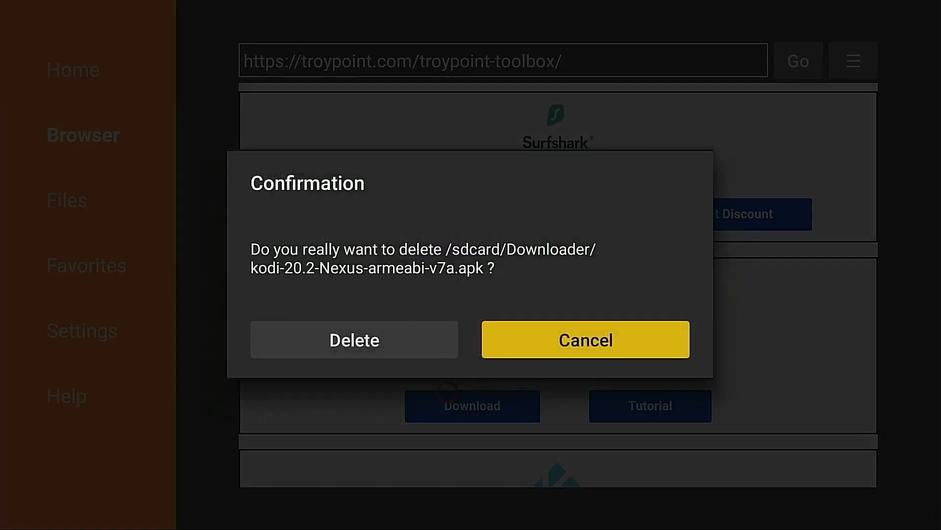
{"action": "key", "text": "Left"}
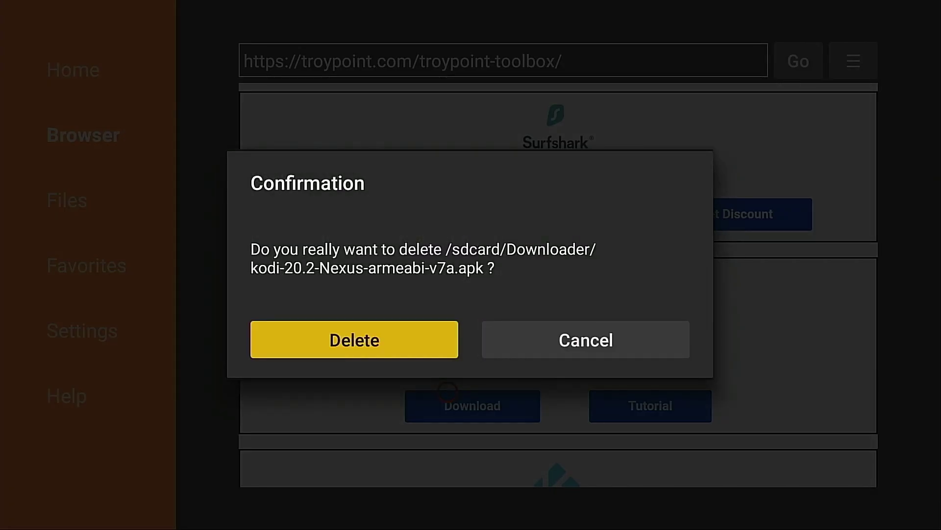
{"action": "key", "text": "Return"}
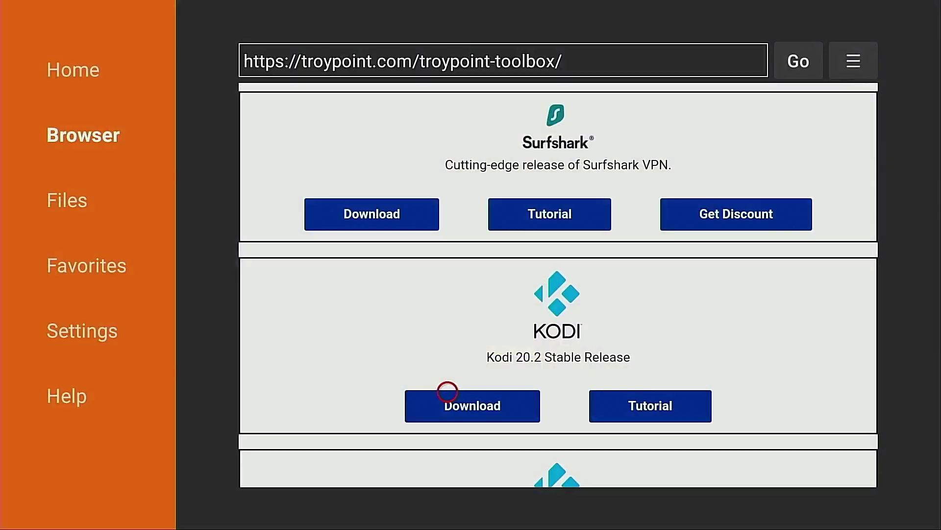
Return to the Fire TV home screen and launch Kodi from the pinned apps.
{"action": "key", "text": "Home"}
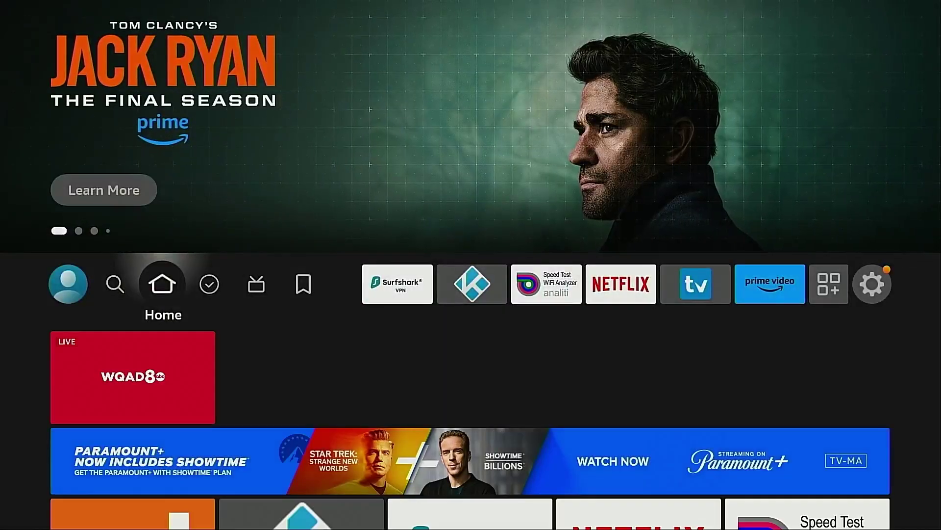
{"action": "key", "text": "Right"}
{"action": "key", "text": "Right"}
{"action": "key", "text": "Right"}
{"action": "key", "text": "Right"}
{"action": "key", "text": "Right"}
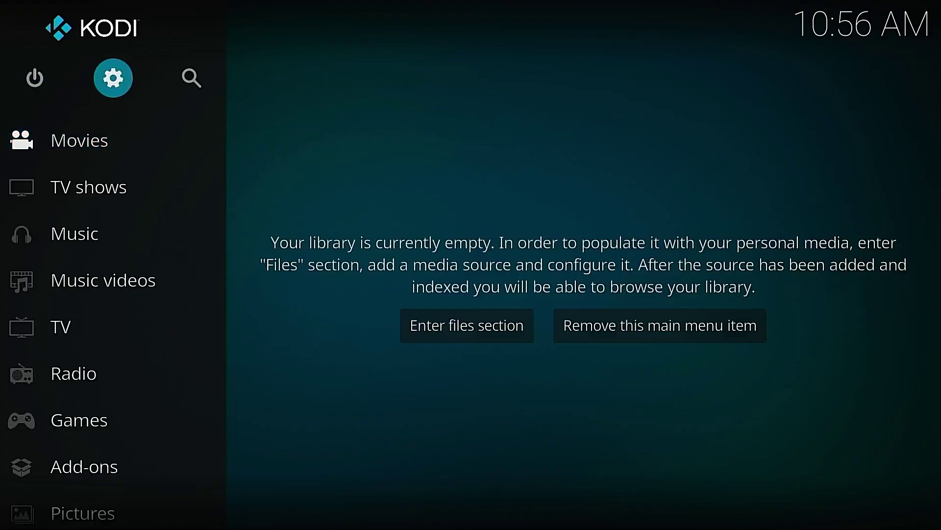
Open Kodi's System information summary from its settings to check the installed build version.
{"action": "key", "text": "Return"}
{"action": "key", "text": "Right"}
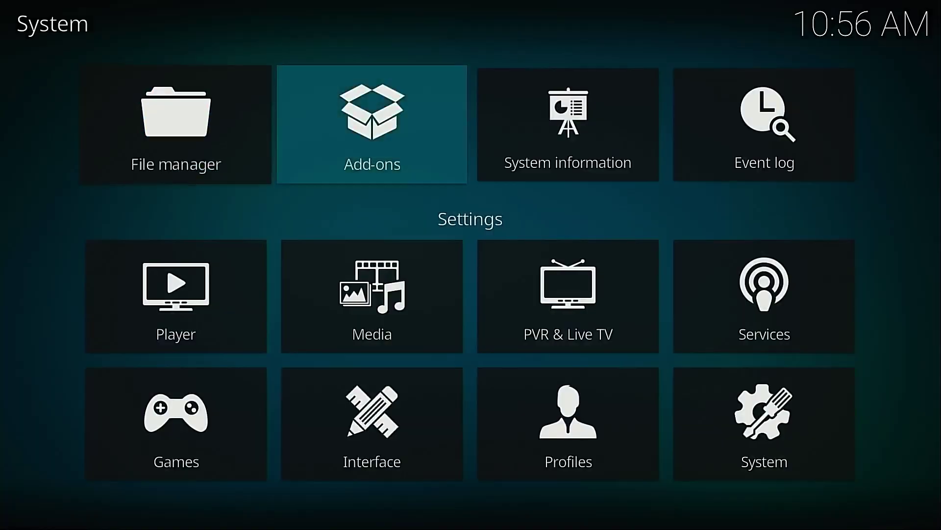
{"action": "key", "text": "Right"}
{"action": "key", "text": "Return"}
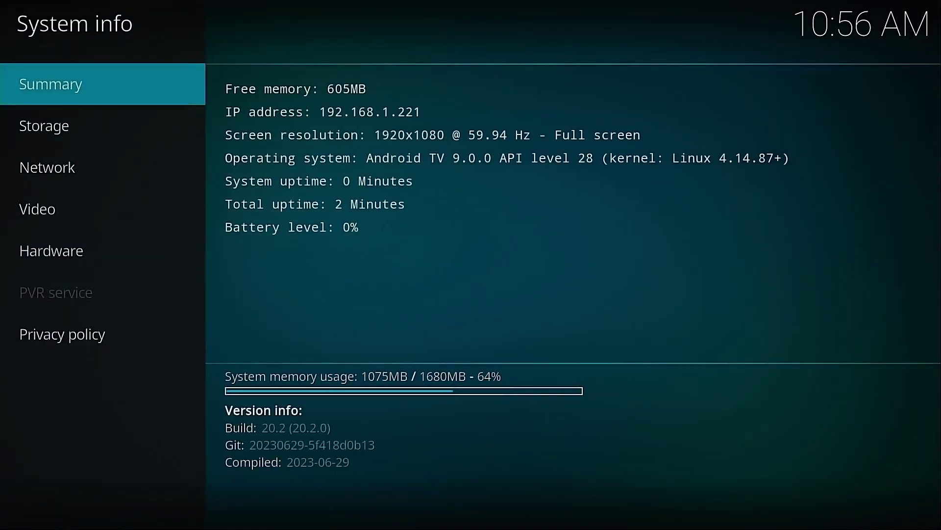